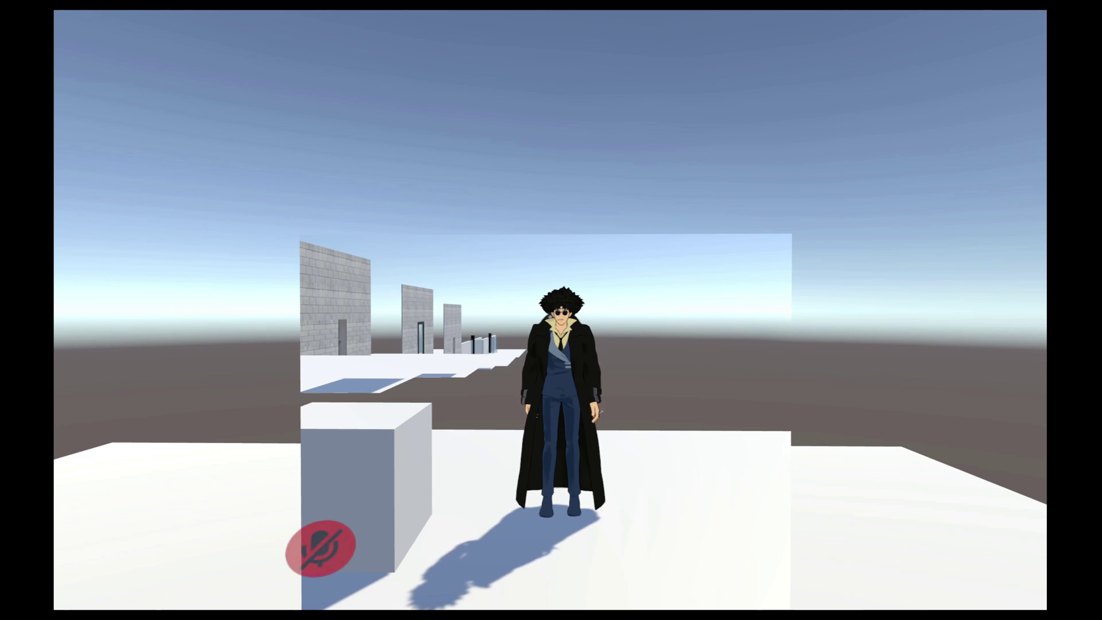
# Walk the avatar away from the mirror and over to the brick wall with the metal door.
pyautogui.press('d')
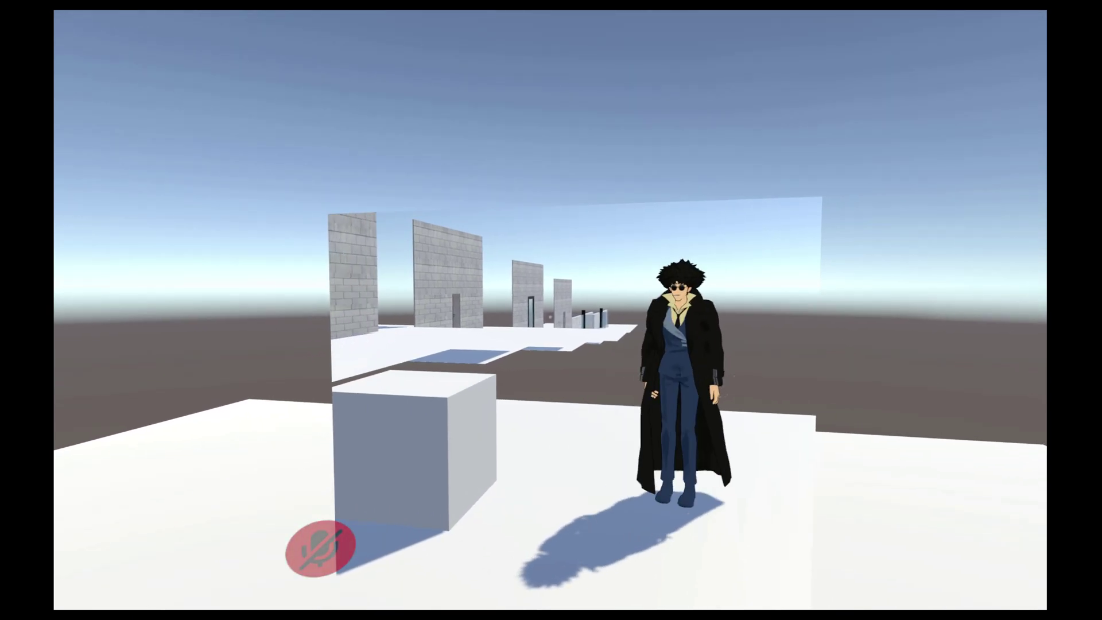
pyautogui.press('a')
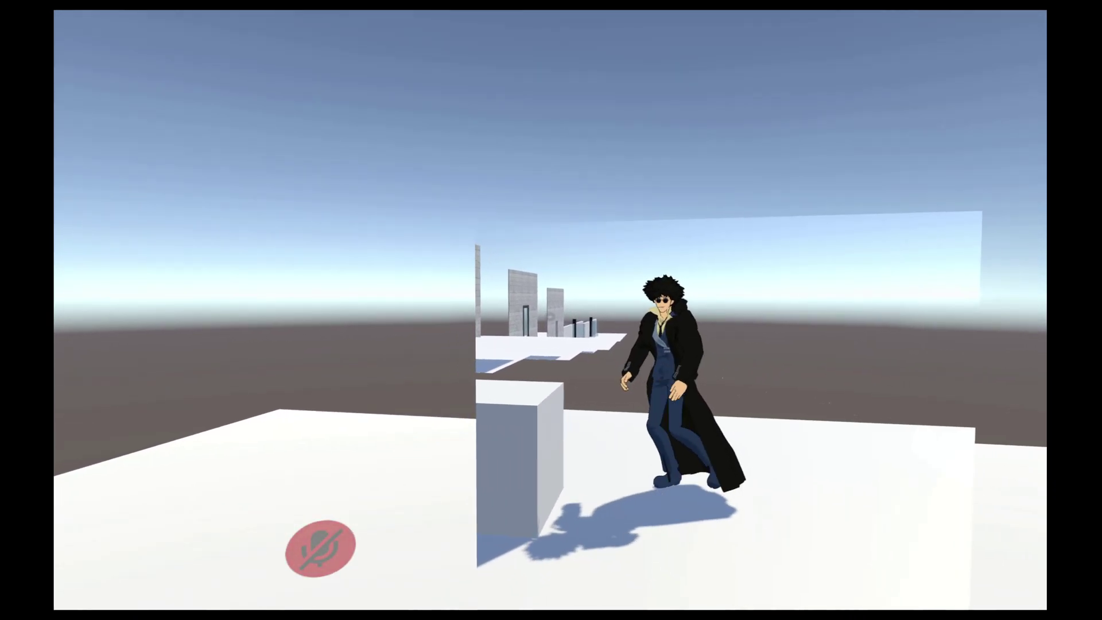
pyautogui.press('d')
pyautogui.press('w')
pyautogui.press('a')
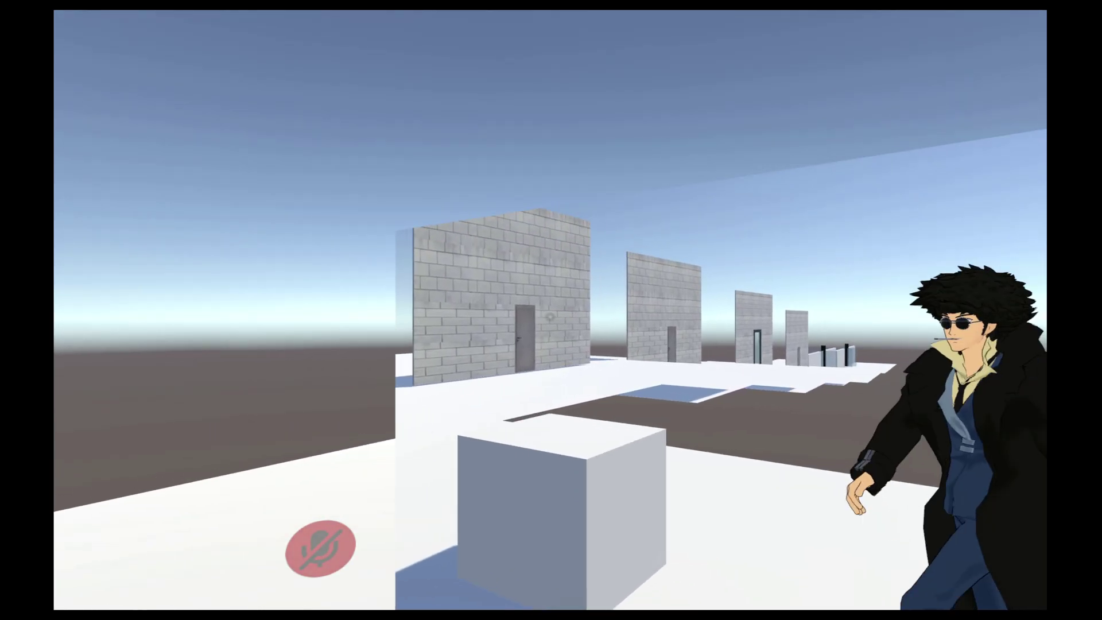
pyautogui.press('s')
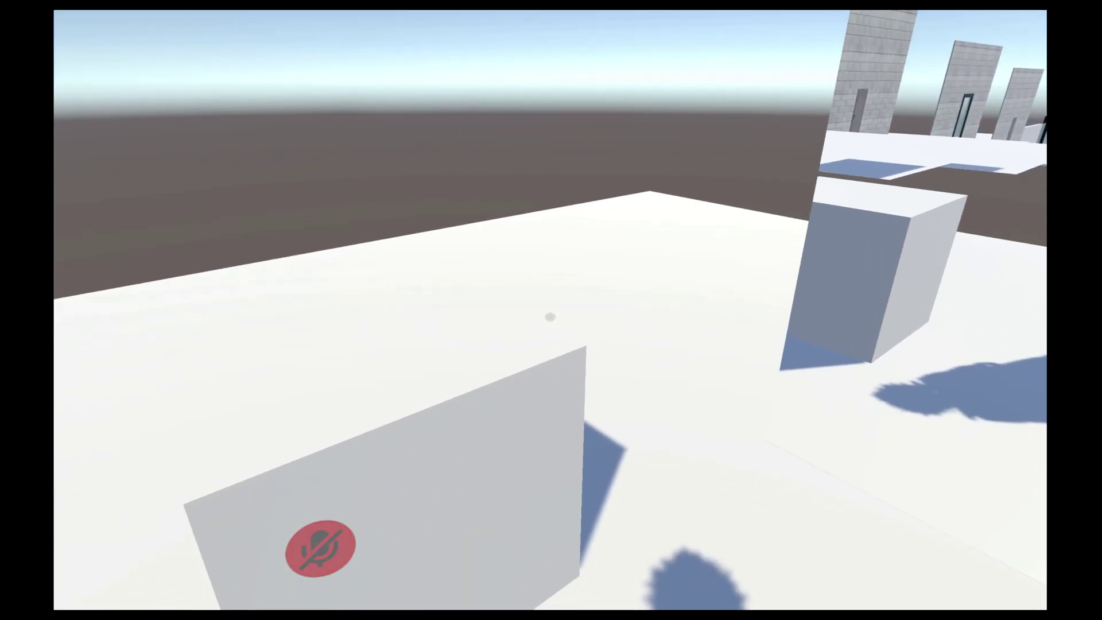
pyautogui.click(550, 317)
pyautogui.press('w')
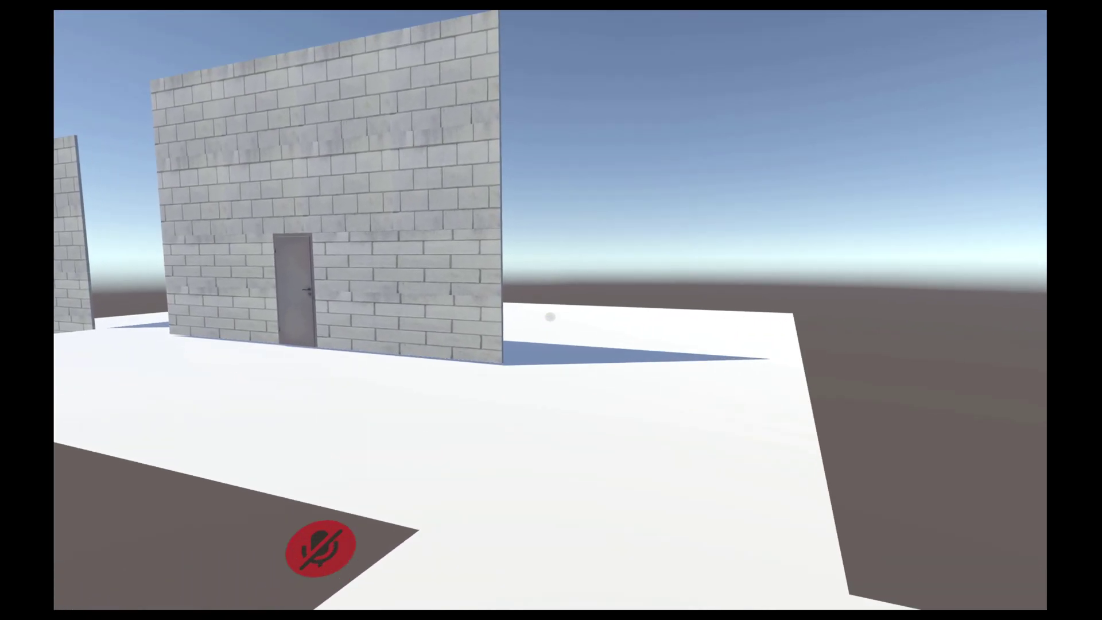
pyautogui.press('w')
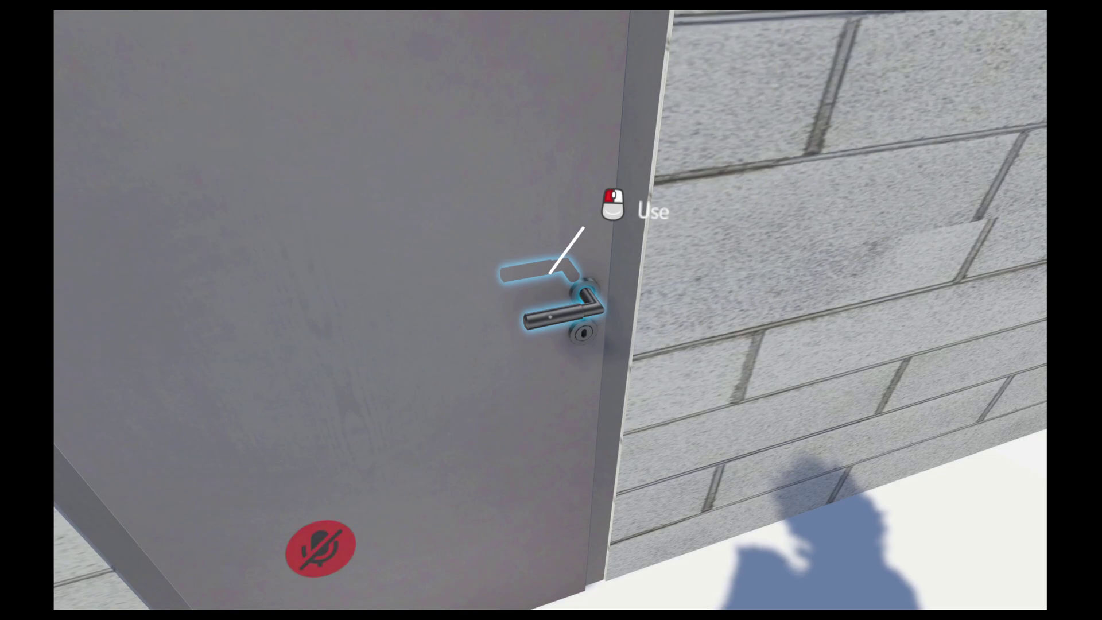
# Test the metal door in the brick wall by using its handle from both sides.
pyautogui.click(550, 316)
pyautogui.press('w')
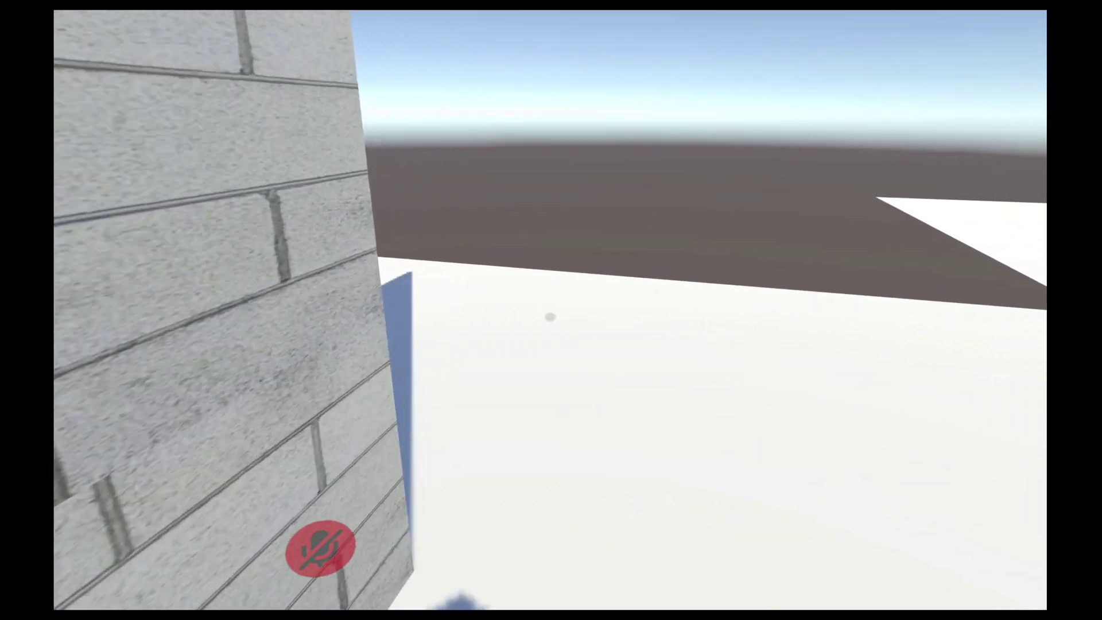
pyautogui.press('w')
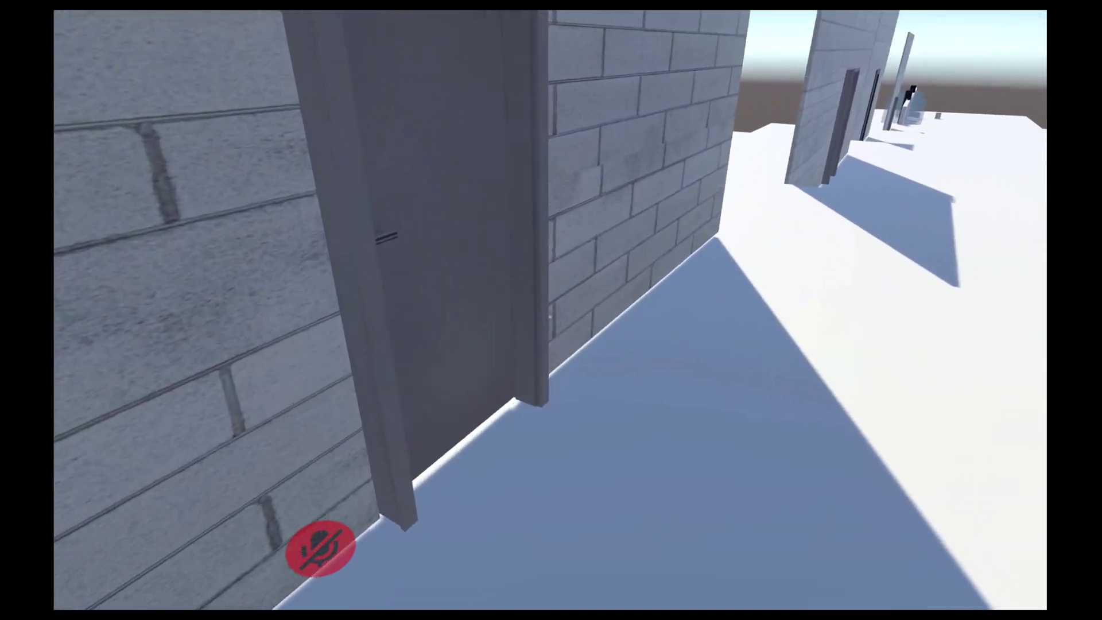
pyautogui.press('w')
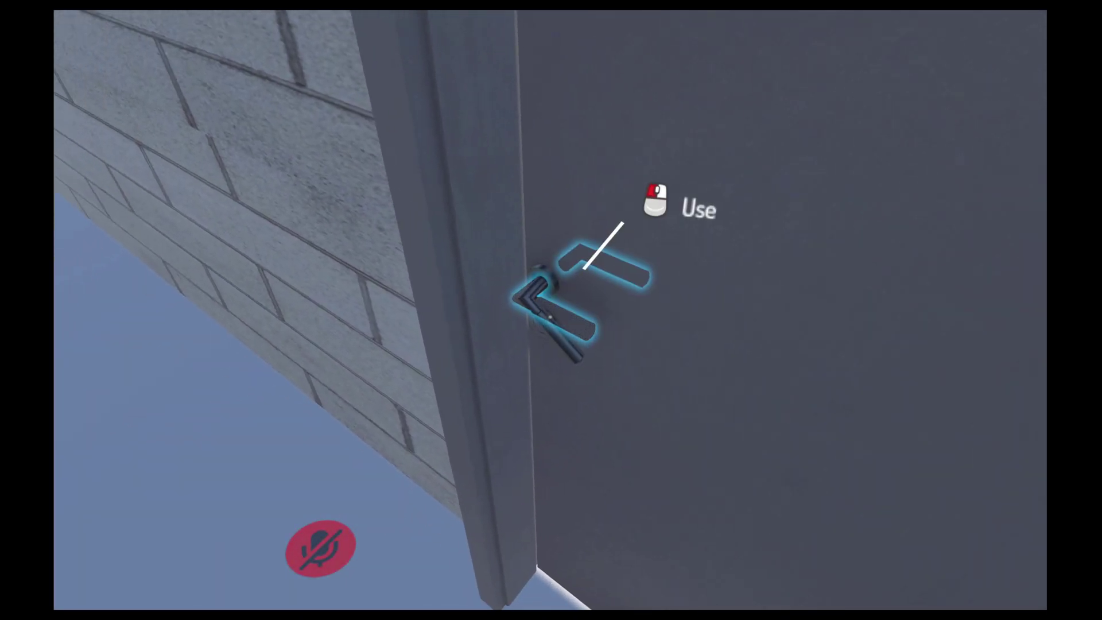
pyautogui.click(550, 317)
pyautogui.press('w')
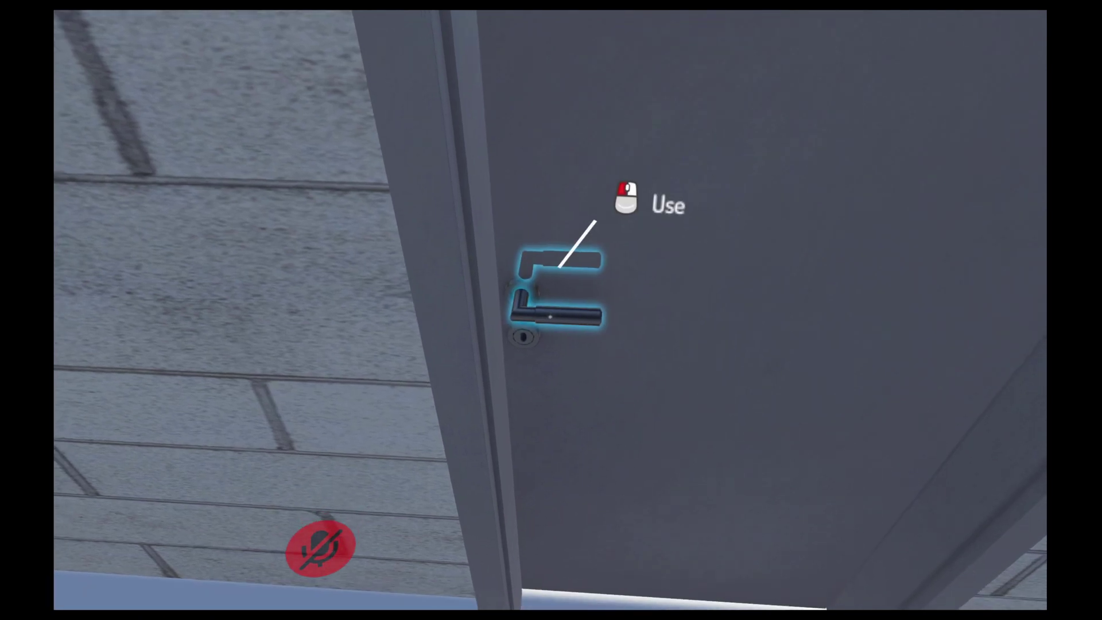
pyautogui.click(550, 317)
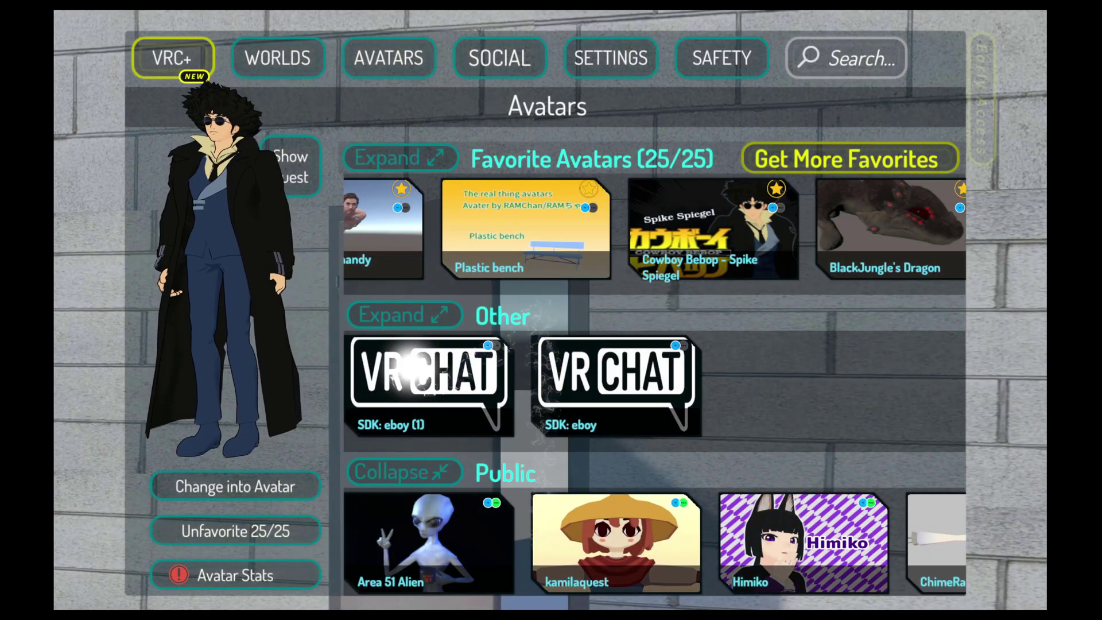
pyautogui.press('Escape')
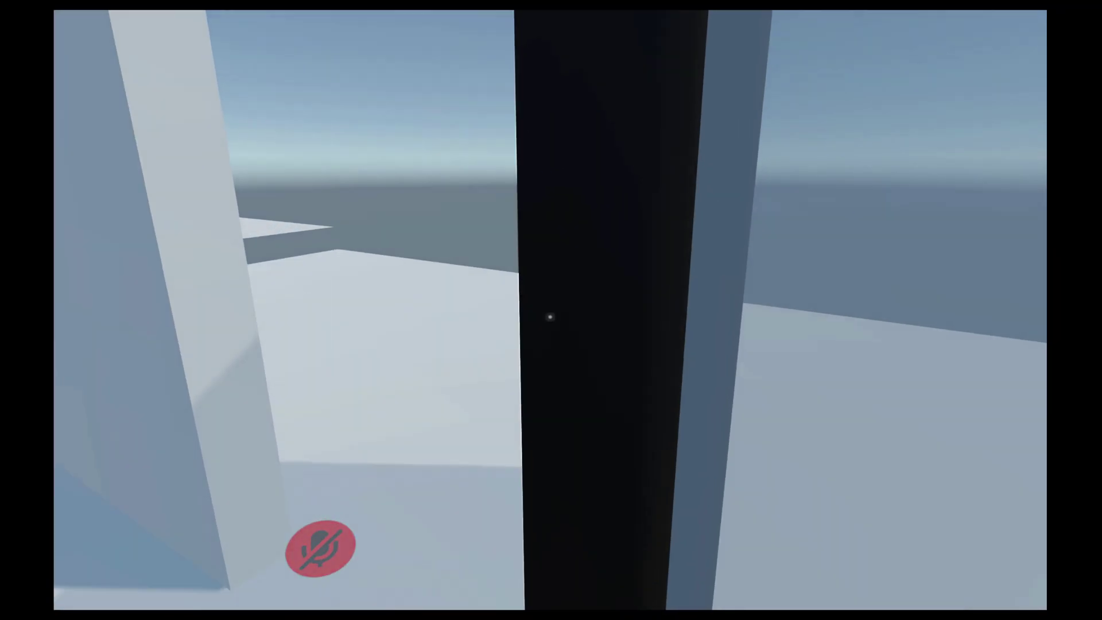
pyautogui.press('d')
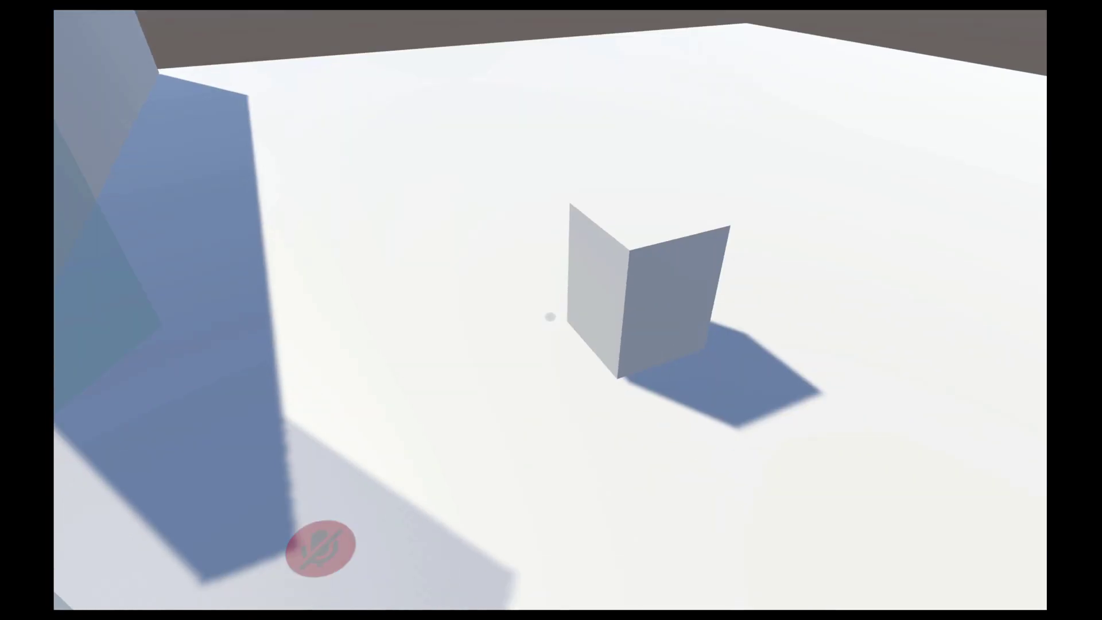
pyautogui.click(550, 317)
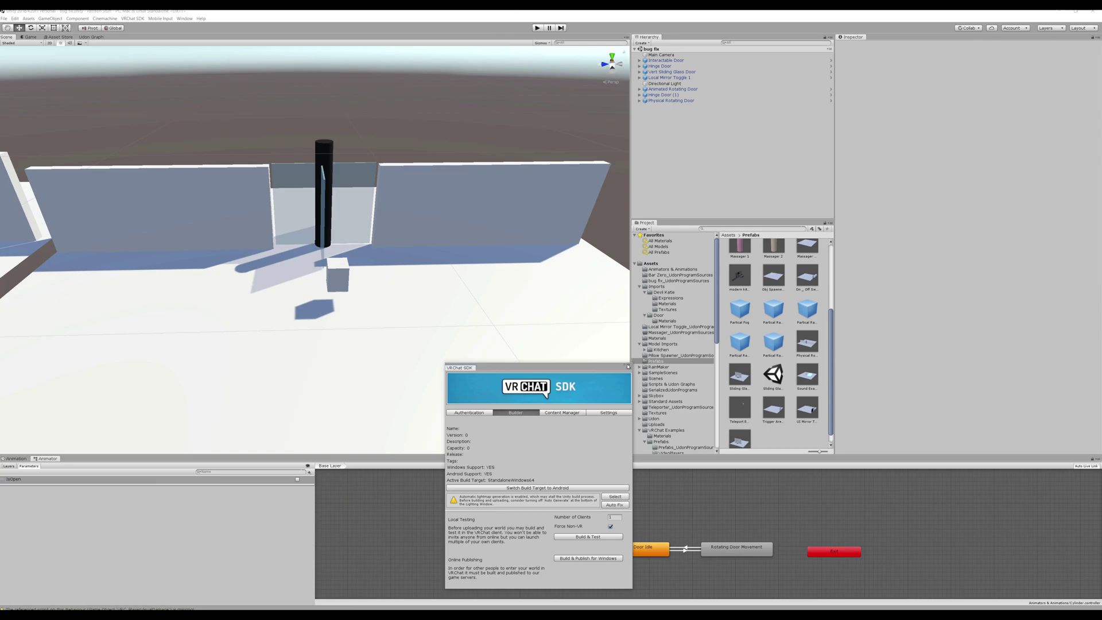
# Switch to Unity, close the VRChat SDK window and select the door leaf in the brick wall.
pyautogui.click(628, 366)
pyautogui.moveTo(429, 265); pyautogui.dragTo(352, 274, button='right')
pyautogui.press('a')
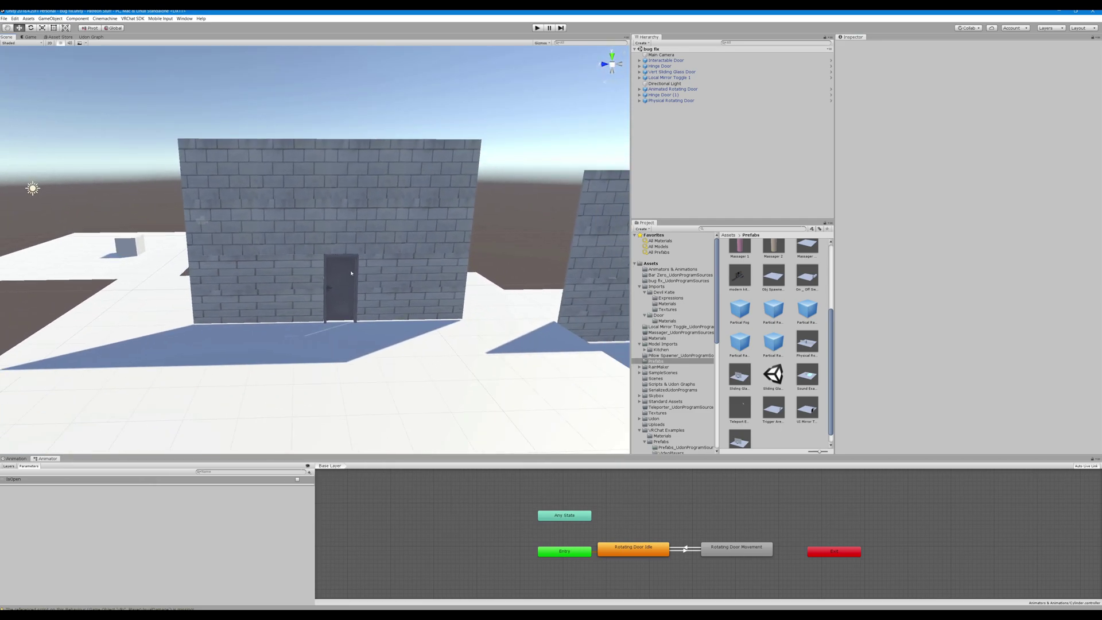
pyautogui.click(341, 283)
pyautogui.click(345, 281)
pyautogui.scroll(-3, 431, 225)
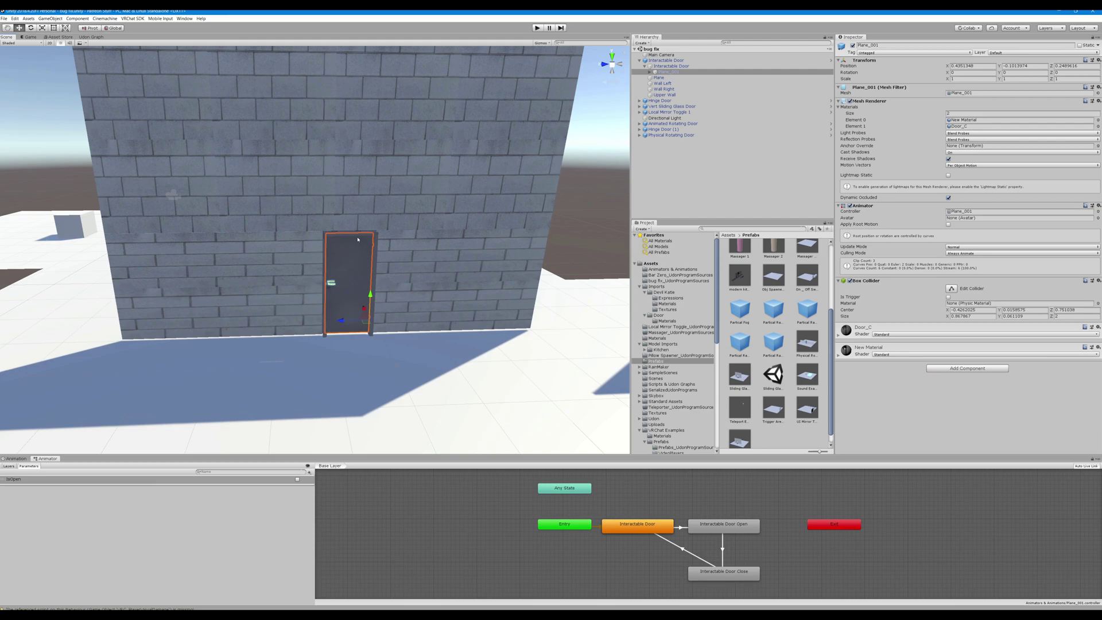
pyautogui.moveTo(444, 194); pyautogui.dragTo(436, 181, button='right')
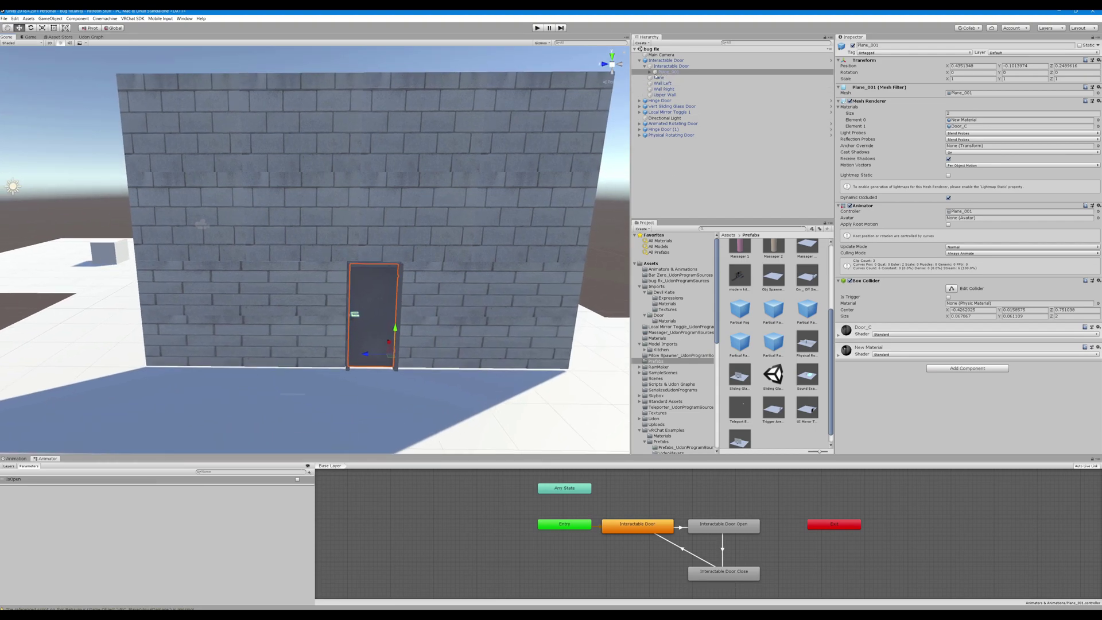
# Inspect the Interactable Door prefab's parts, including its Plane, Wall Left, Wall Right and Upper Wall objects.
pyautogui.click(671, 66)
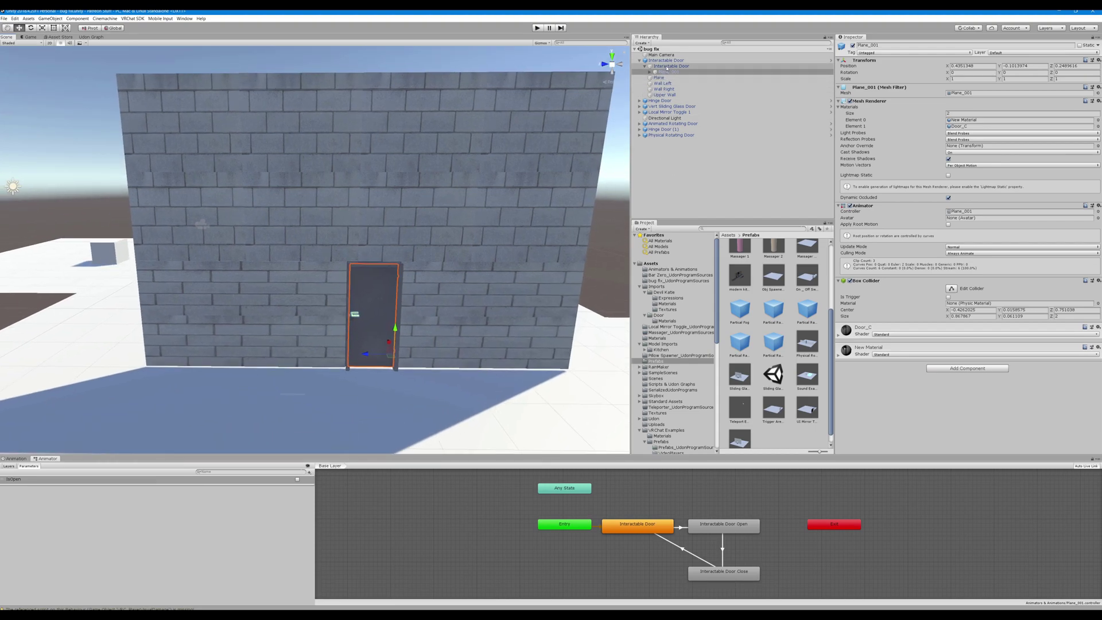
pyautogui.click(669, 72)
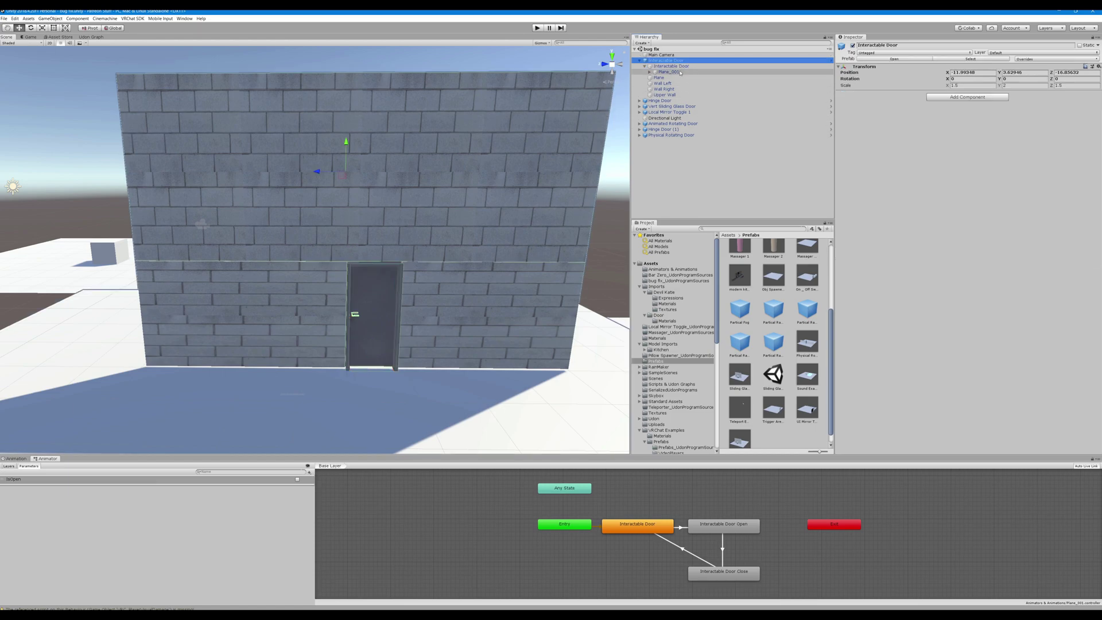
pyautogui.click(666, 78)
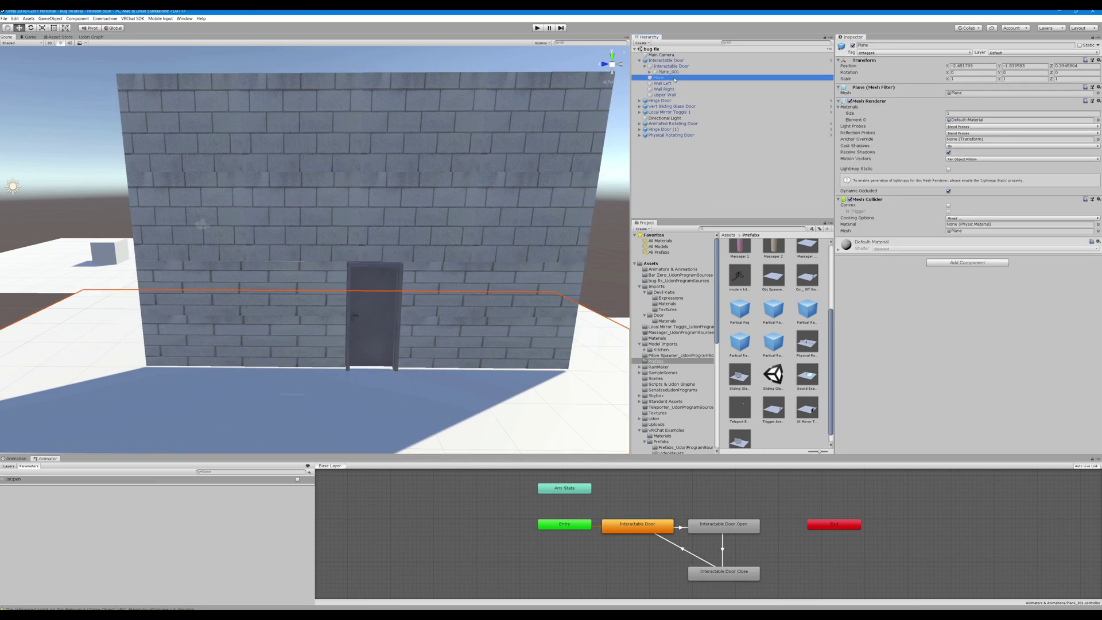
pyautogui.click(675, 83)
pyautogui.click(674, 89)
pyautogui.click(674, 94)
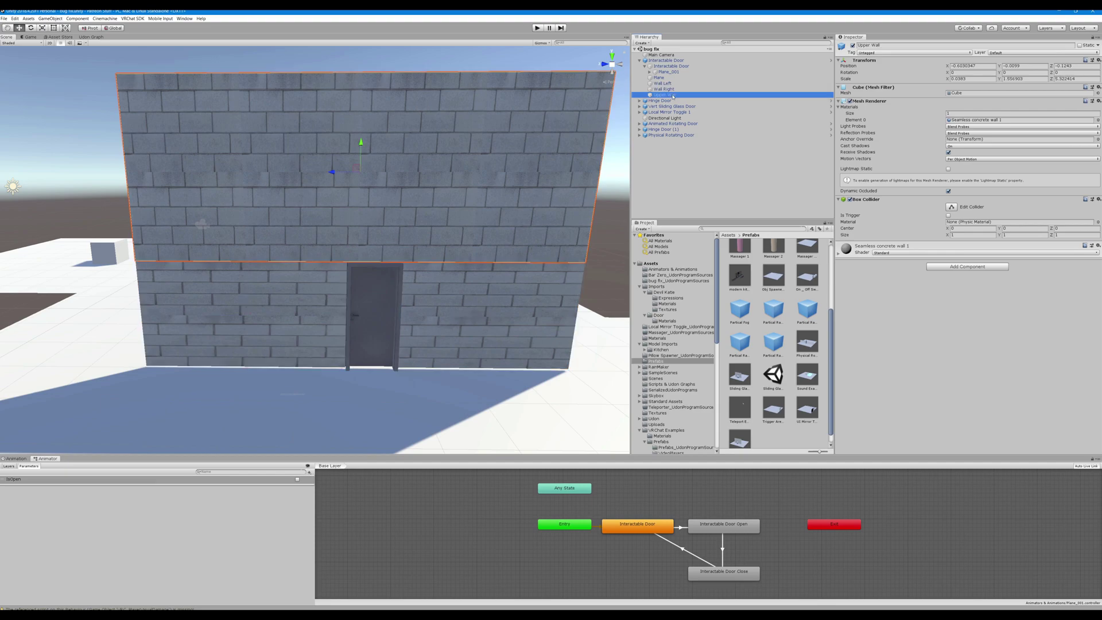
pyautogui.click(354, 319)
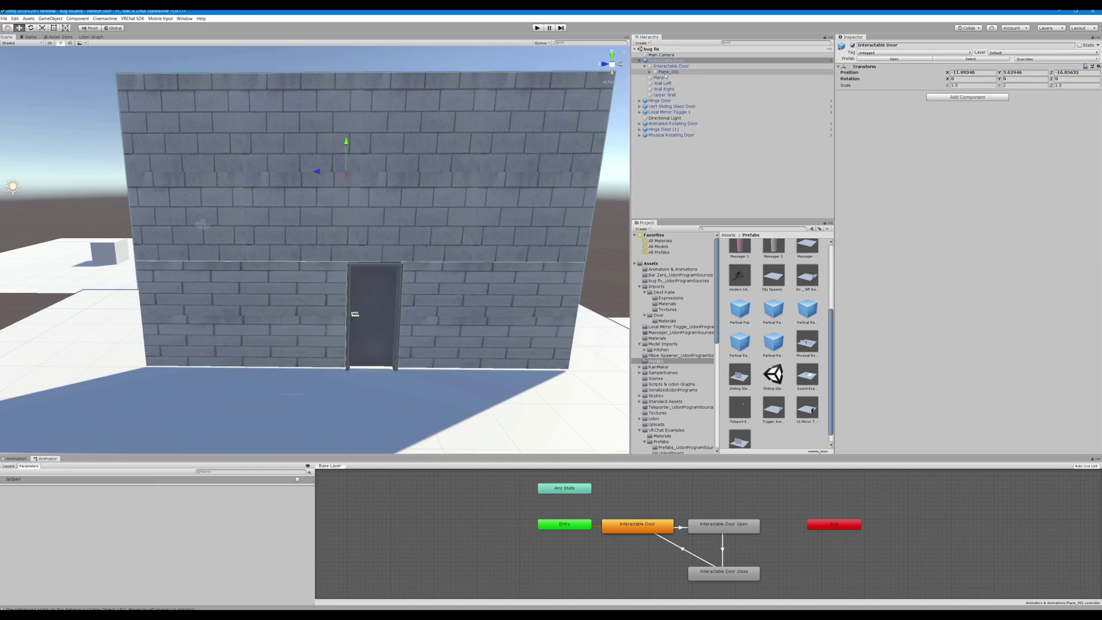
# Select and frame the door handle's Knob object and its Knob (1) copy to inspect their components.
pyautogui.click(355, 314)
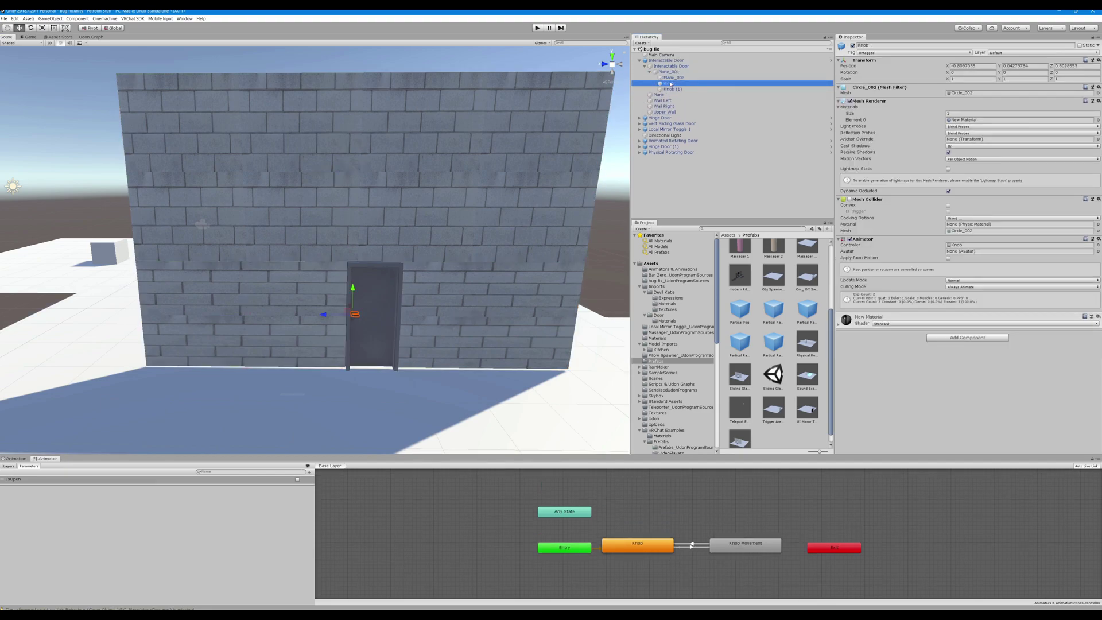
pyautogui.press('f')
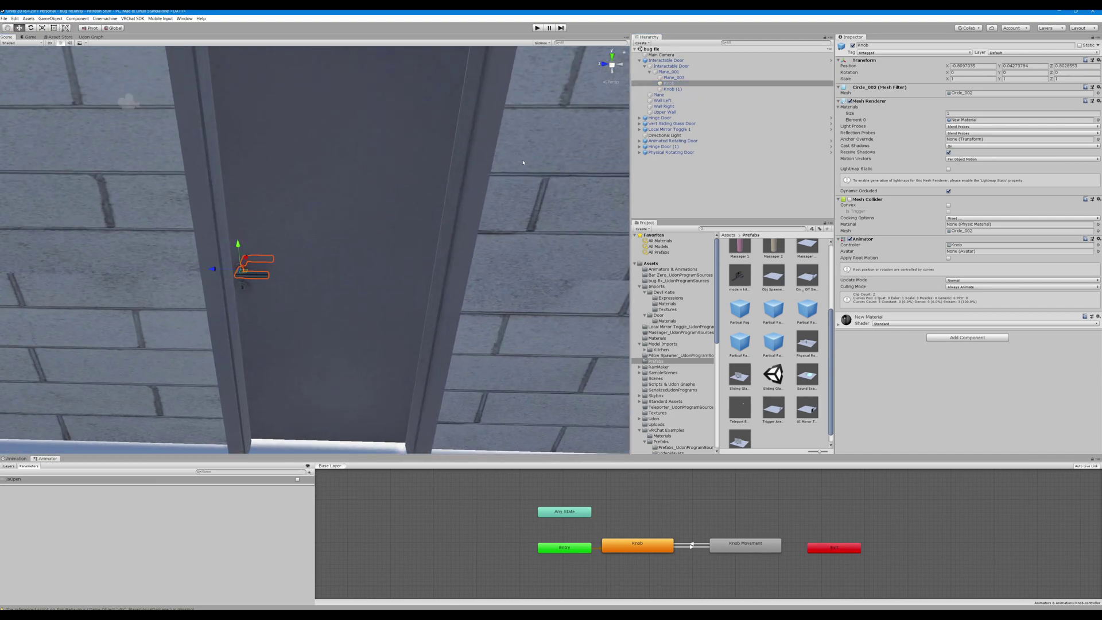
pyautogui.click(673, 89)
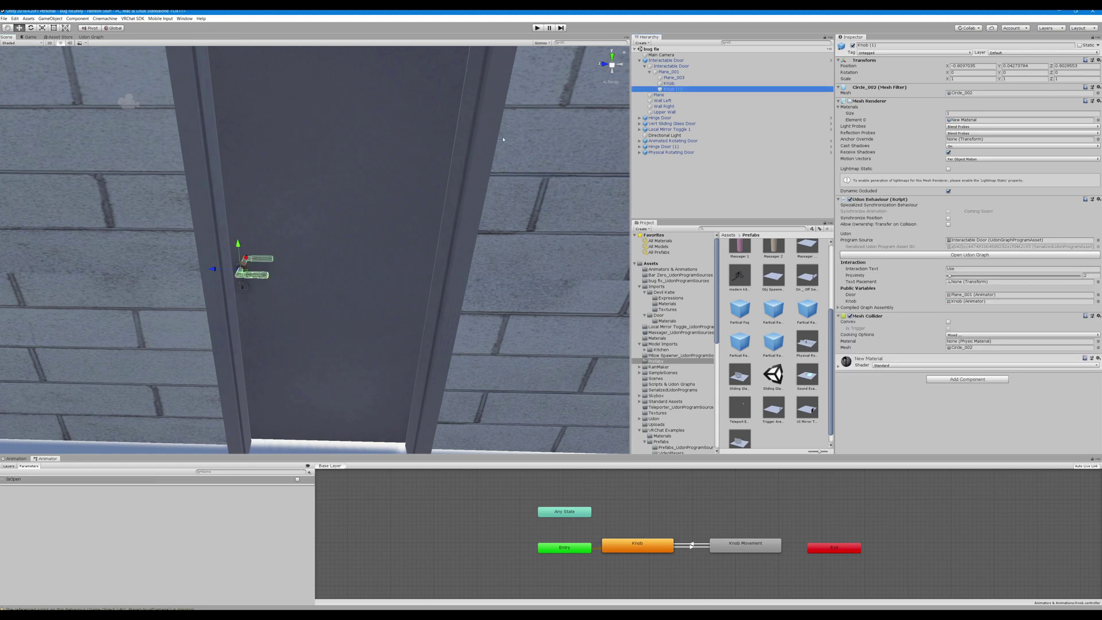
pyautogui.press('f')
pyautogui.click(666, 90)
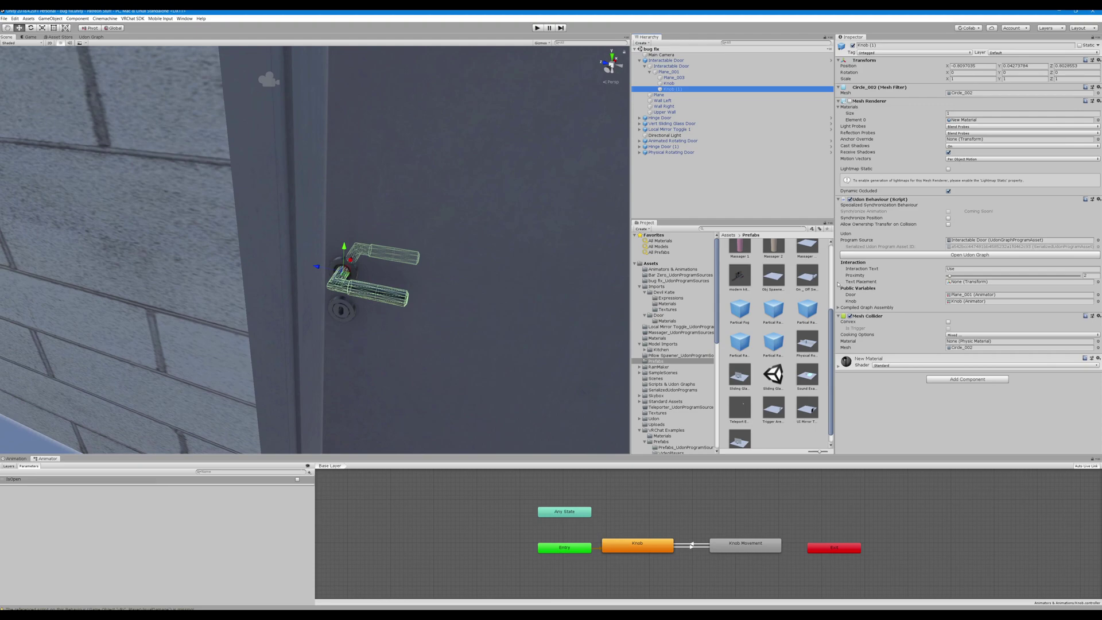
# Open the Udon graph of Knob (1) and examine how the Interact event drives the Door and Knob GetBool, UnaryNegation and SetBool nodes.
pyautogui.click(946, 256)
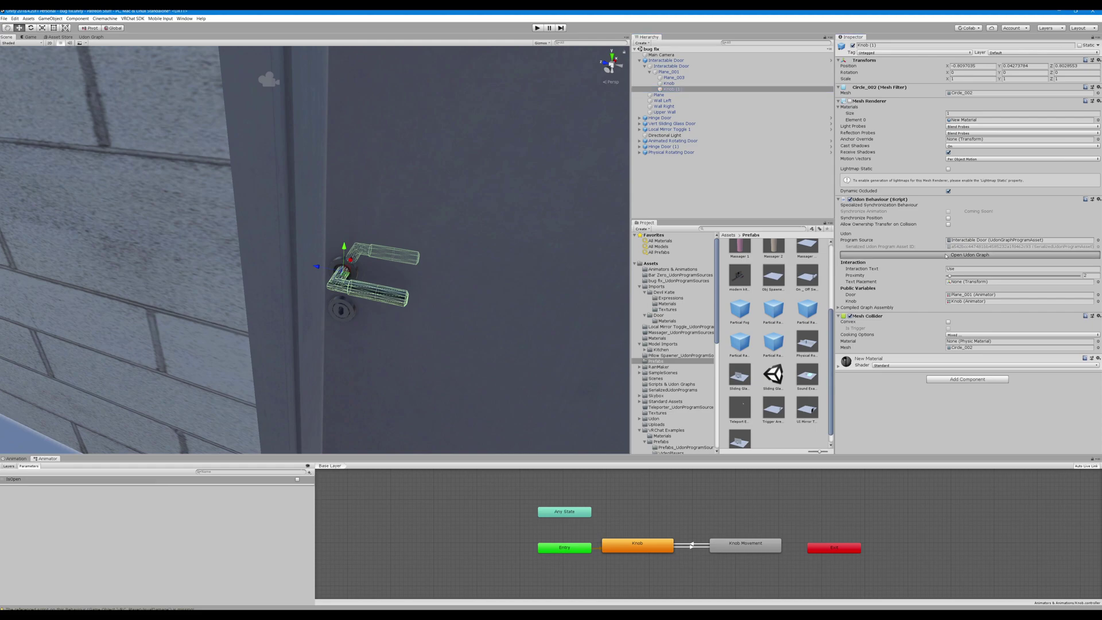
pyautogui.moveTo(481, 179); pyautogui.dragTo(441, 179, button='middle')
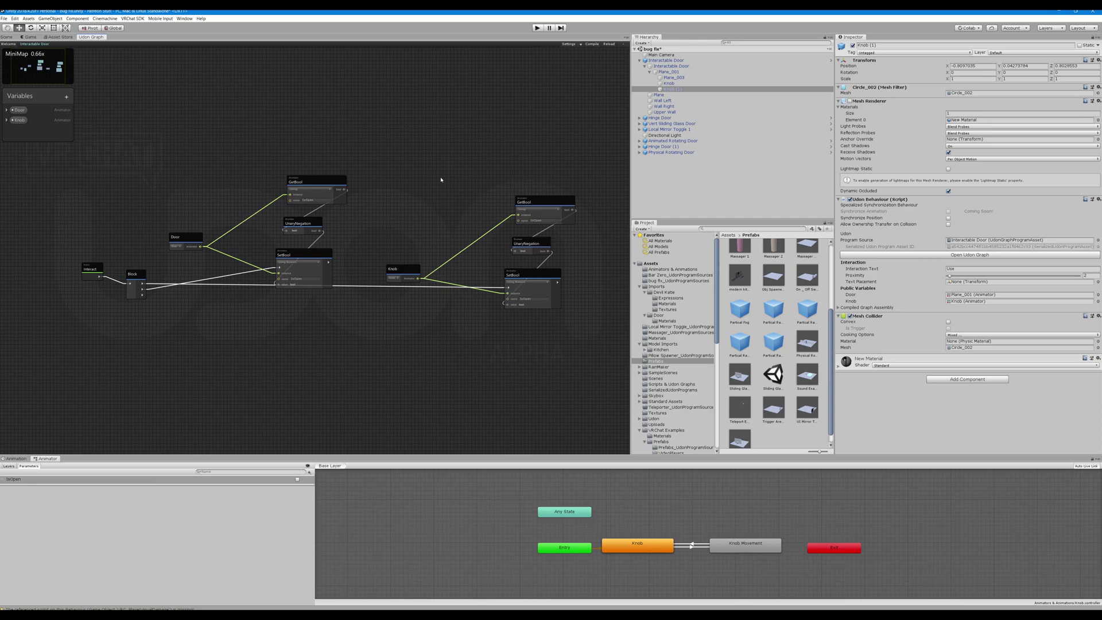
pyautogui.scroll(1, 441, 180)
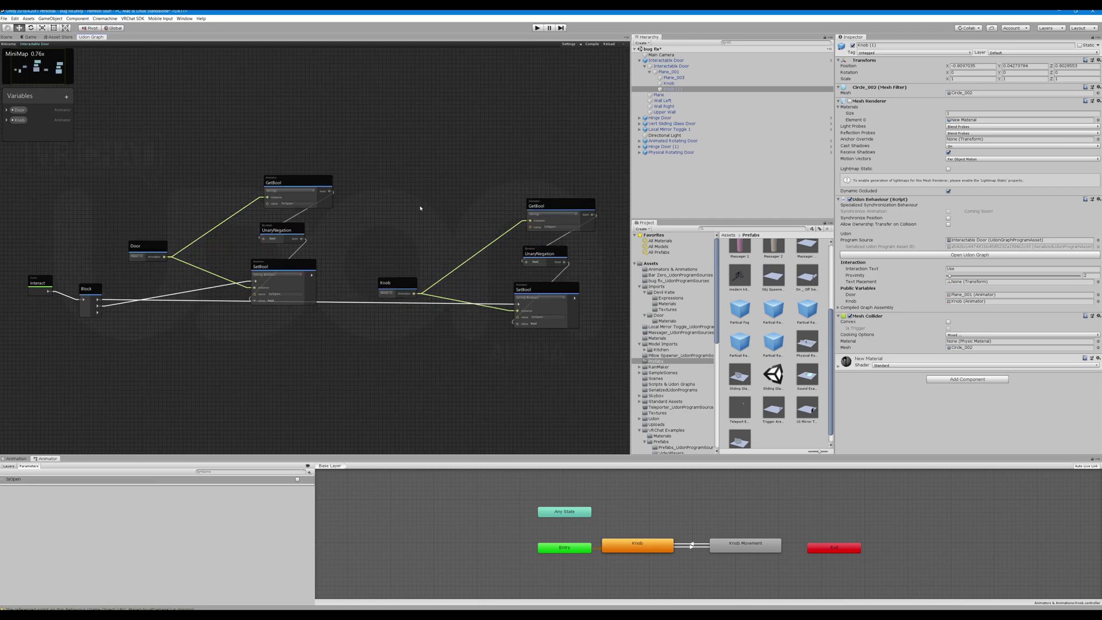
pyautogui.moveTo(424, 206); pyautogui.dragTo(552, 202, button='middle')
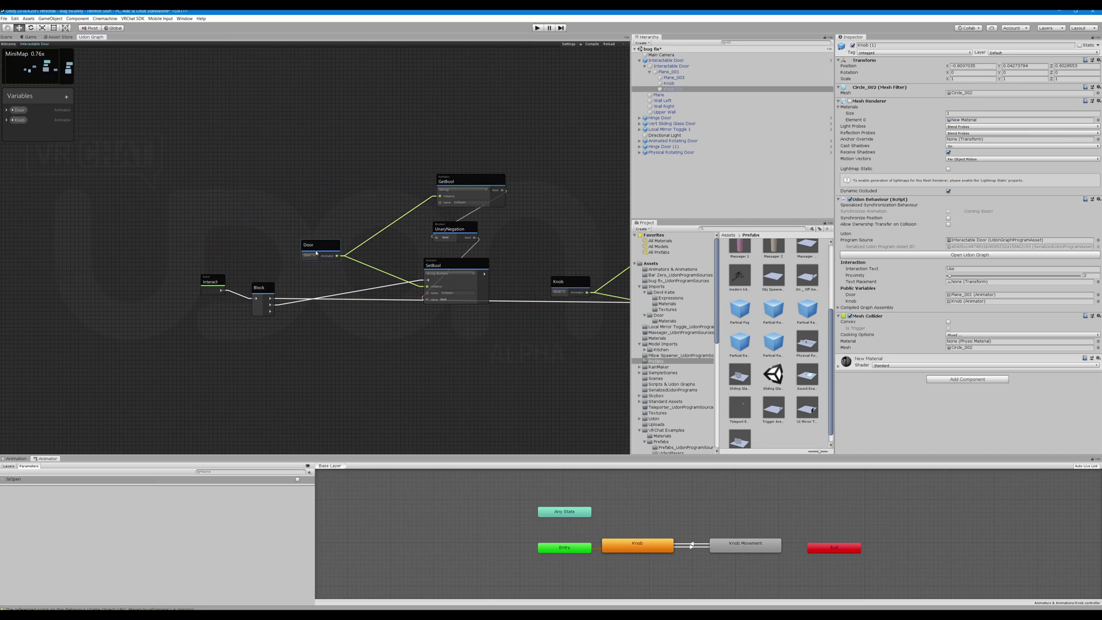
pyautogui.click(6, 109)
pyautogui.click(7, 111)
pyautogui.moveTo(324, 158); pyautogui.dragTo(249, 169, button='middle')
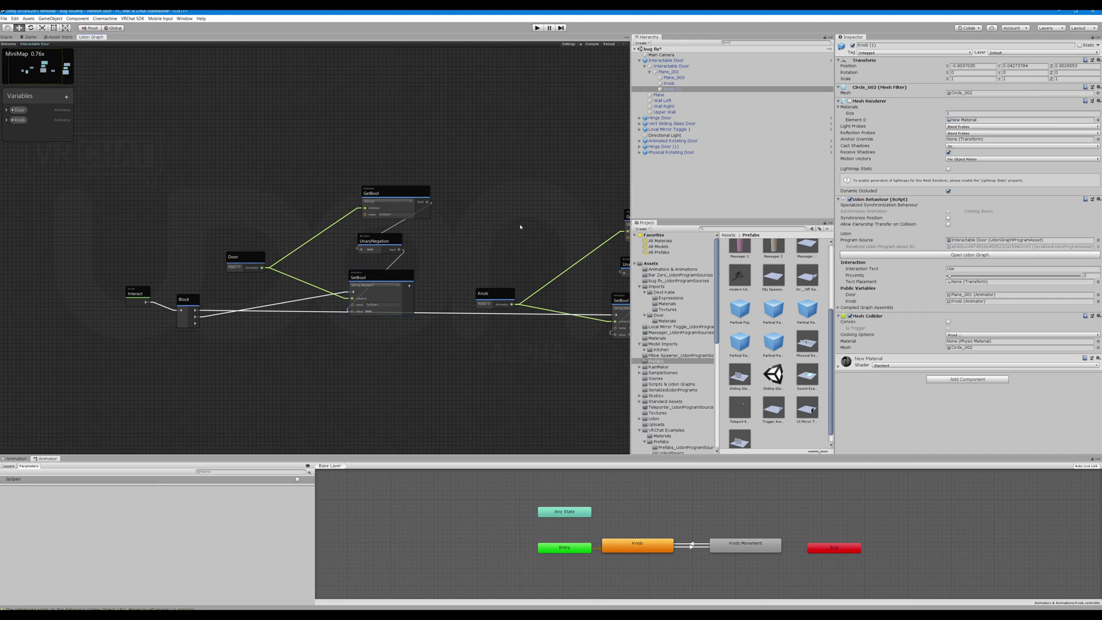
pyautogui.moveTo(535, 226); pyautogui.dragTo(352, 217, button='middle')
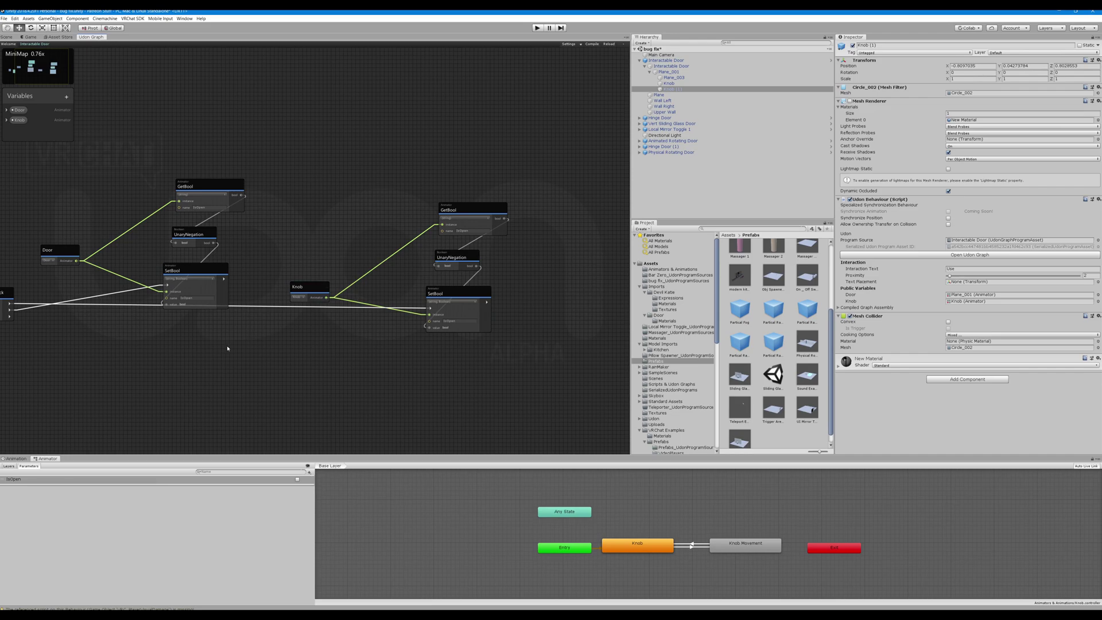
pyautogui.moveTo(226, 345); pyautogui.dragTo(423, 369, button='middle')
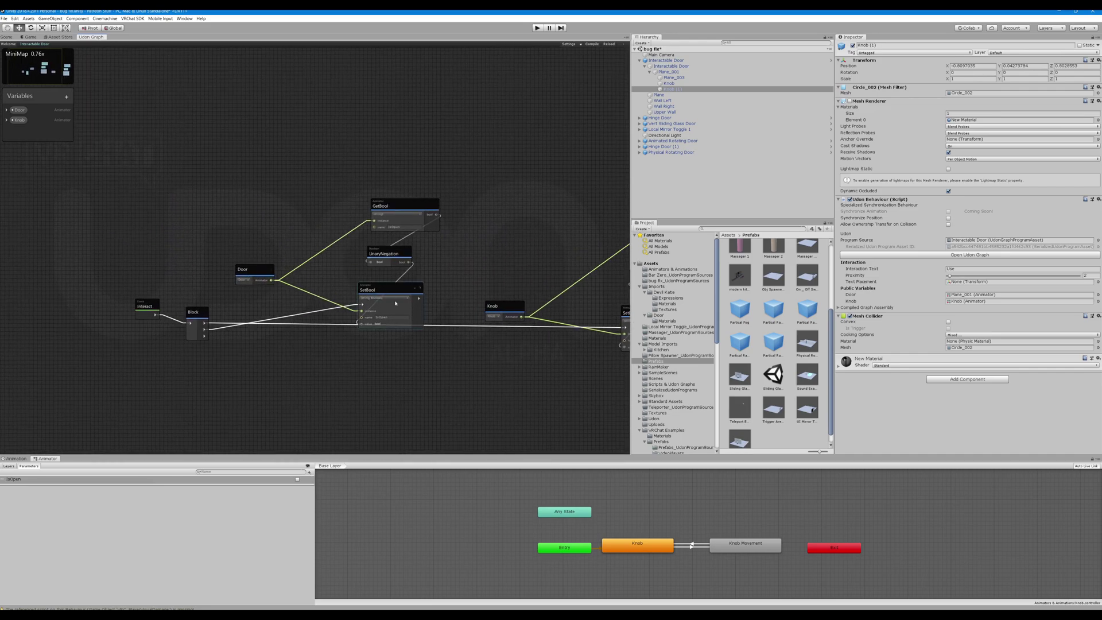
pyautogui.moveTo(458, 244); pyautogui.dragTo(371, 234, button='middle')
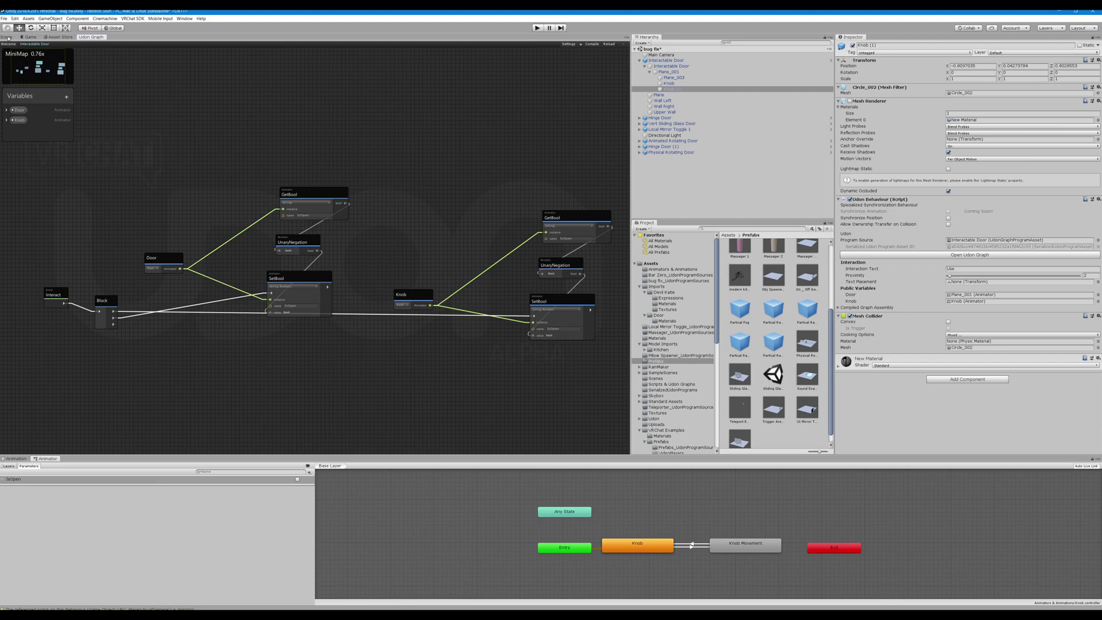
# Examine the Knob animator's transitions between Knob and Knob Movement and their IsOpen conditions in both directions.
pyautogui.click(17, 459)
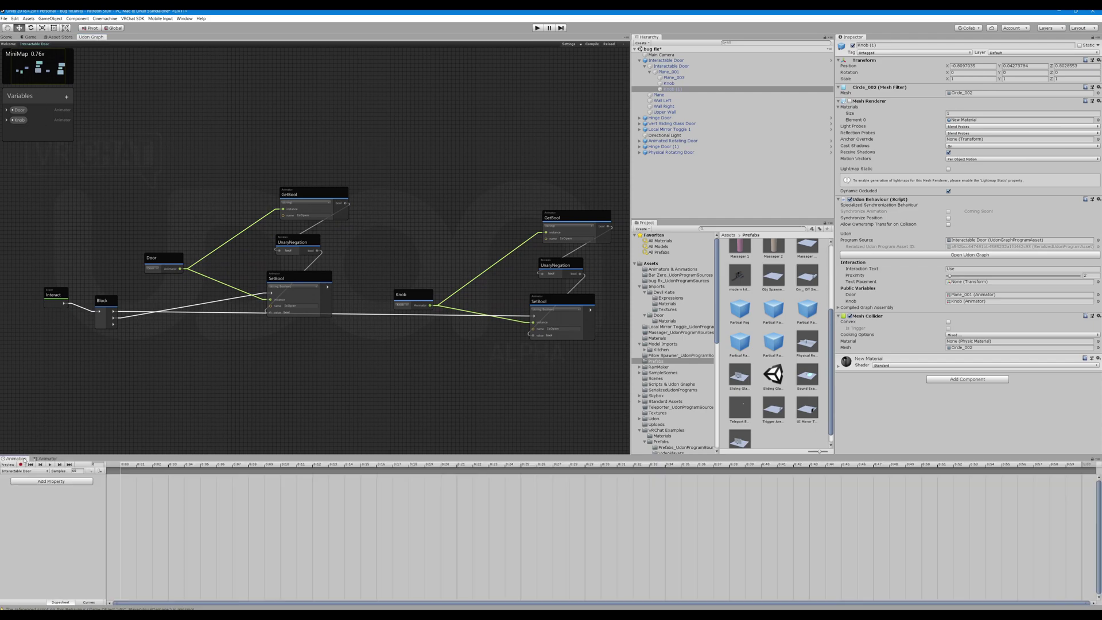
pyautogui.click(47, 459)
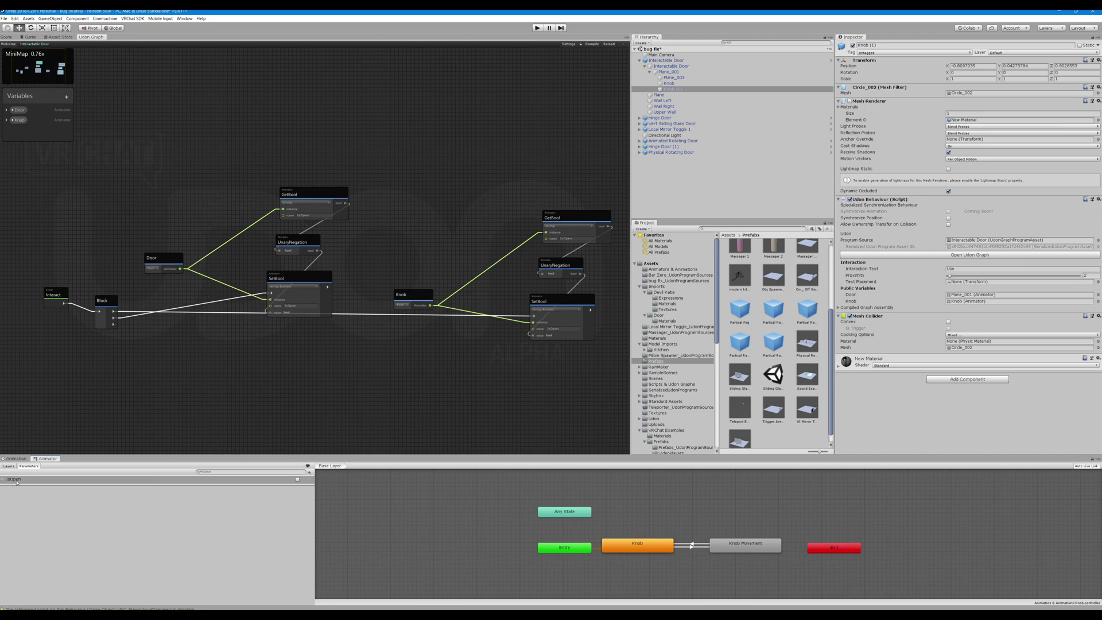
pyautogui.click(691, 548)
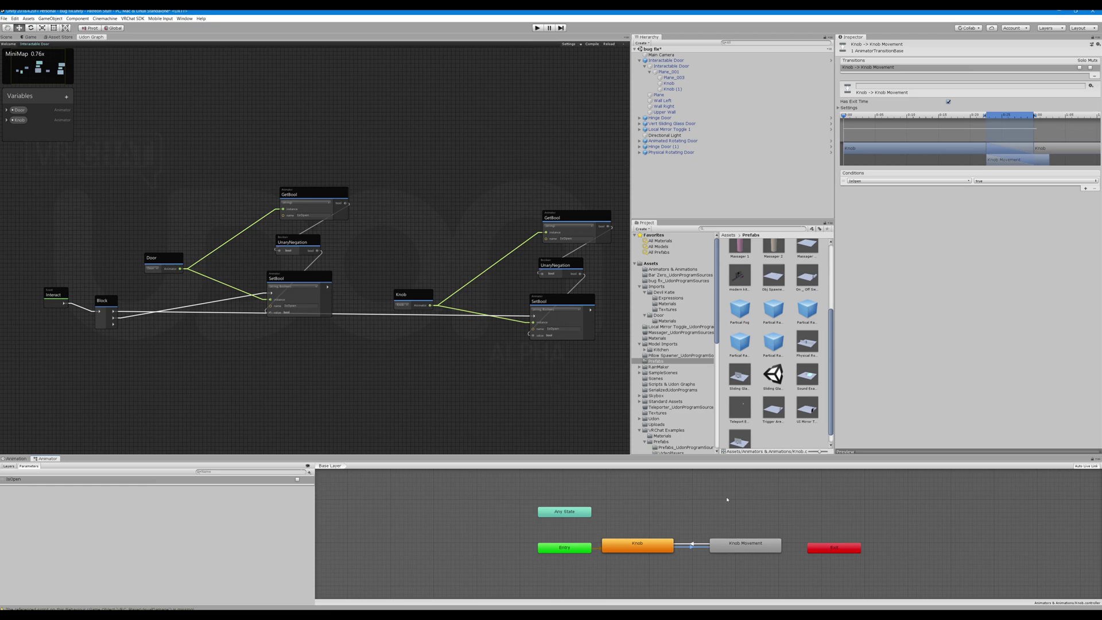
pyautogui.click(693, 546)
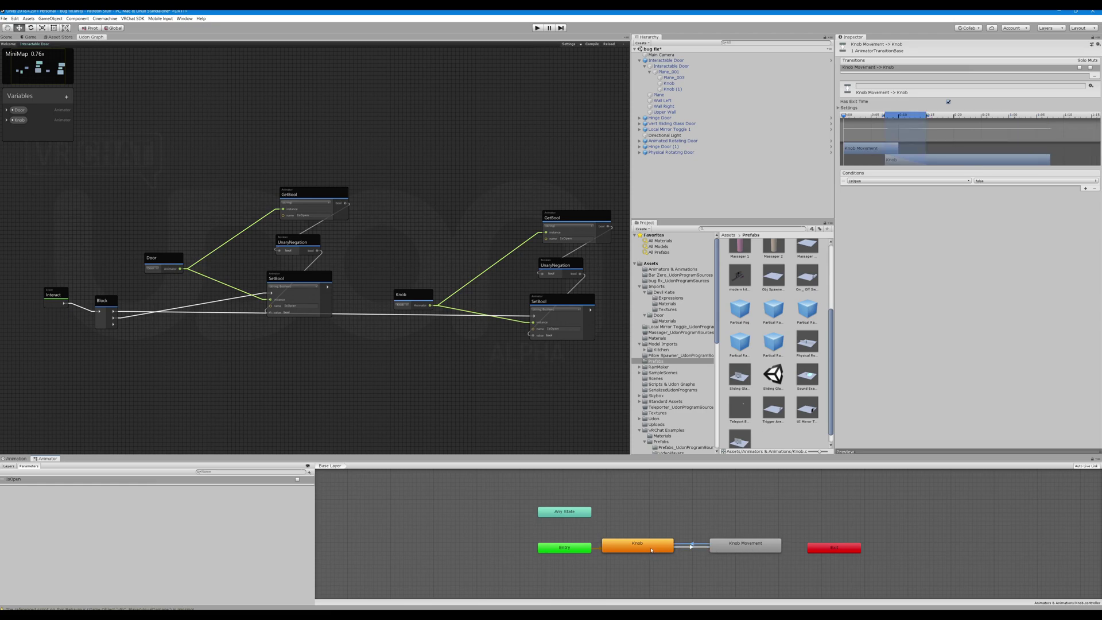
# Return to the Scene view, move up to the interactable door and inspect its Plane_003 and Plane_001 objects.
pyautogui.click(6, 37)
pyautogui.moveTo(438, 178); pyautogui.dragTo(454, 165, button='right')
pyautogui.press('w')
pyautogui.click(284, 280)
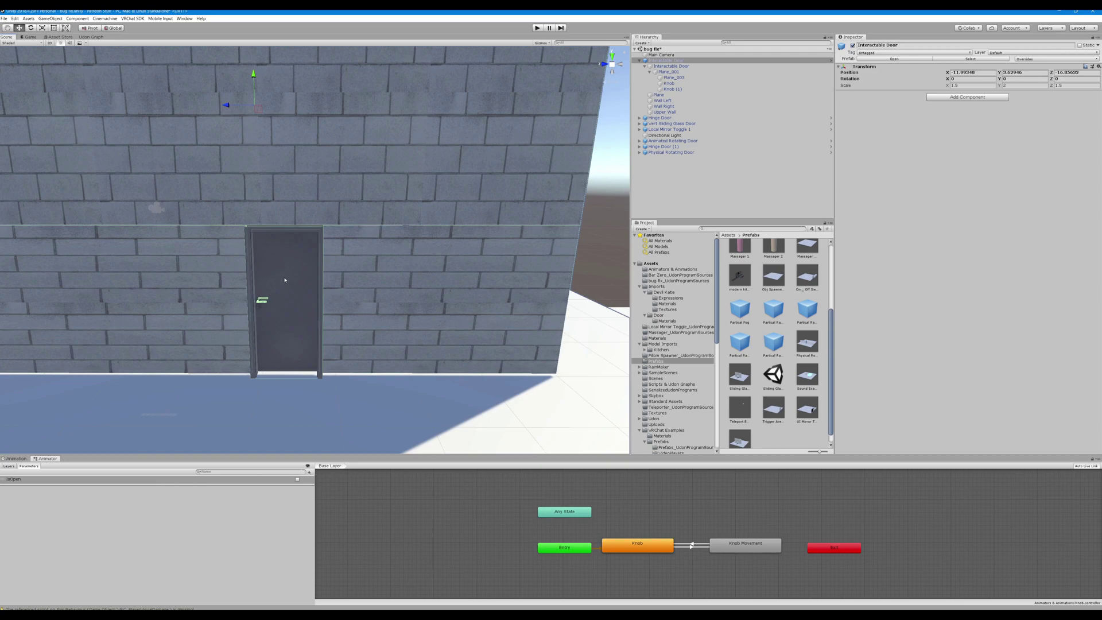
pyautogui.keyDown('alt'); pyautogui.moveTo(409, 266); pyautogui.dragTo(396, 274); pyautogui.keyUp('alt')
pyautogui.moveTo(397, 274); pyautogui.dragTo(372, 285, button='right')
pyautogui.press('w')
pyautogui.click(691, 77)
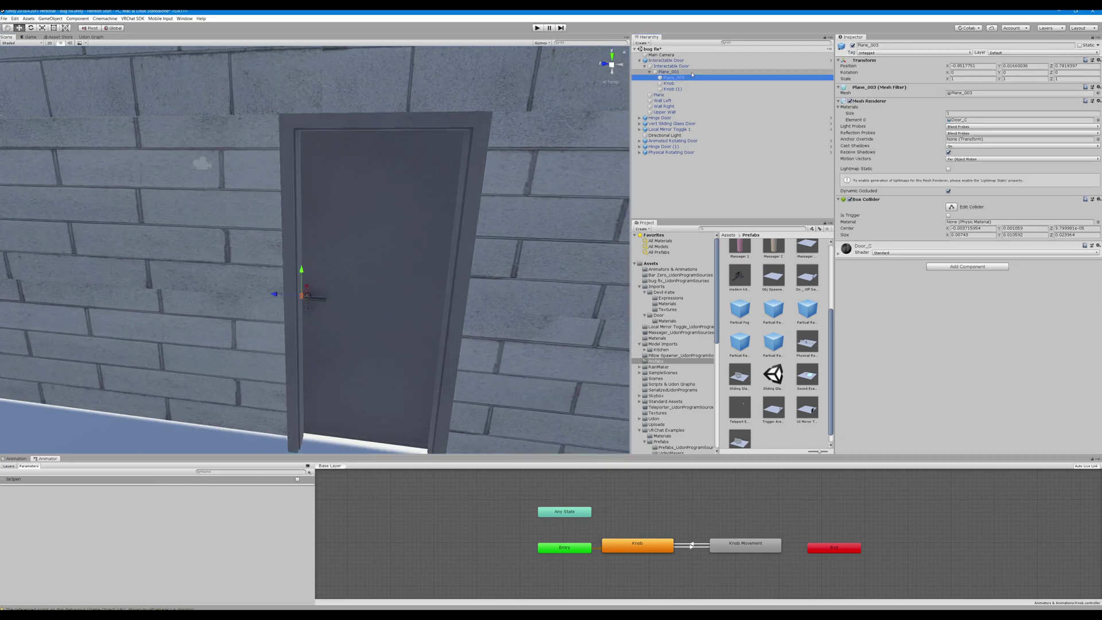
pyautogui.press('Up')
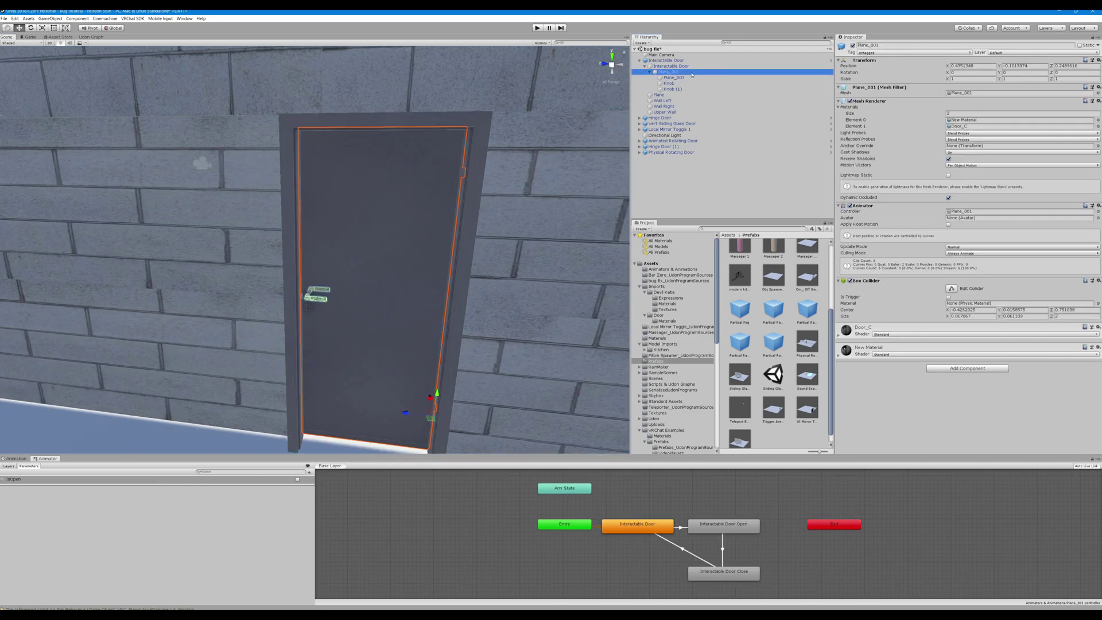
# Compare the components of the interactable door's Knob and Knob (1) objects.
pyautogui.click(682, 82)
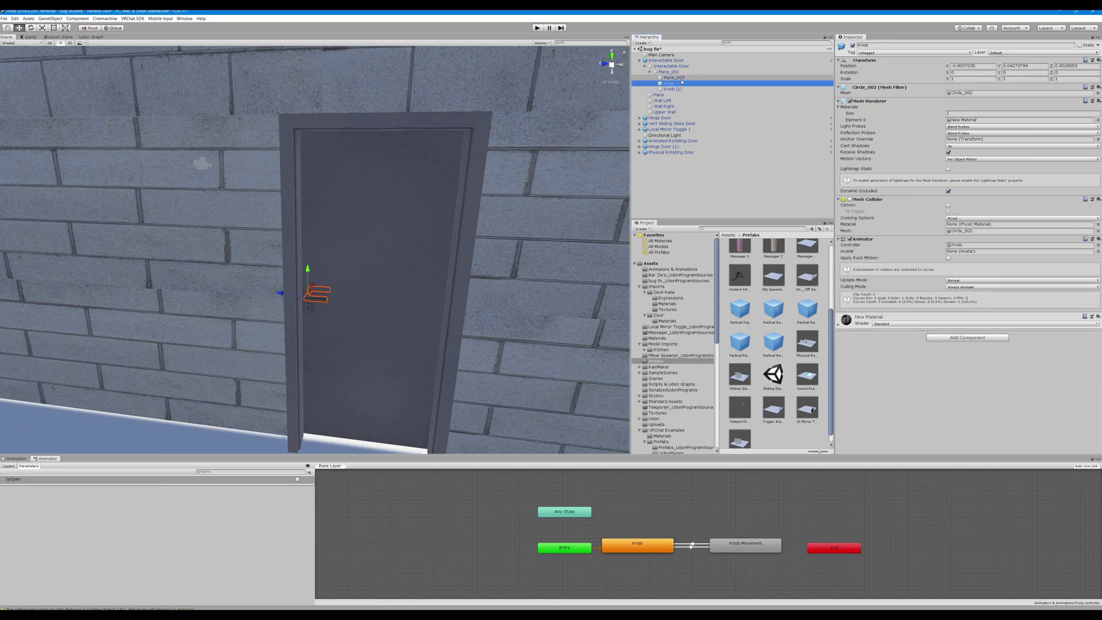
pyautogui.press('Up')
pyautogui.click(682, 83)
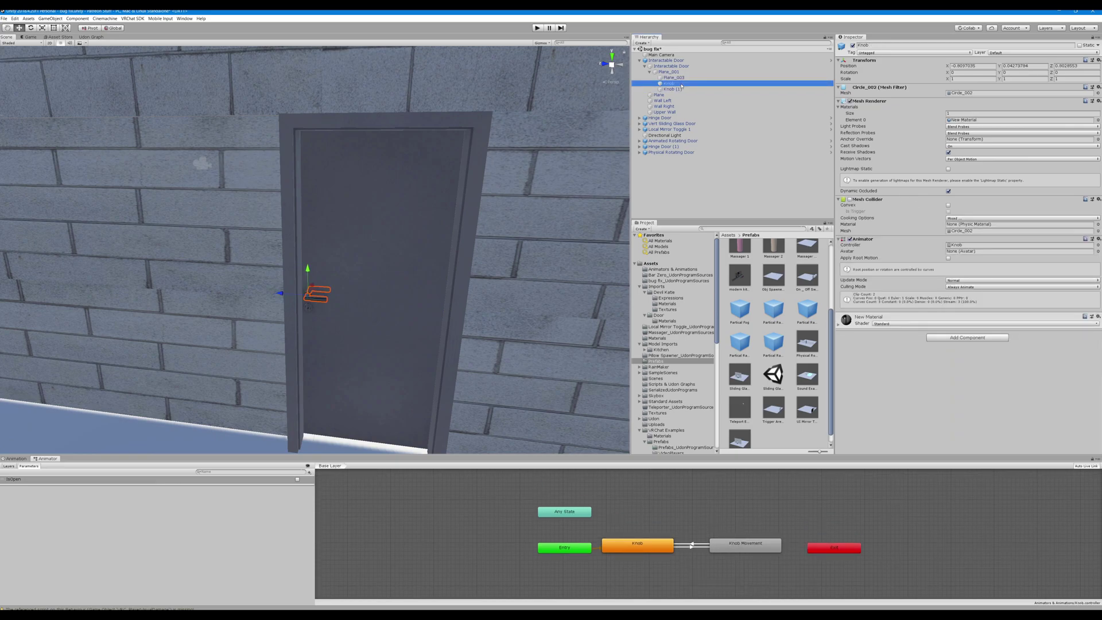
pyautogui.click(682, 90)
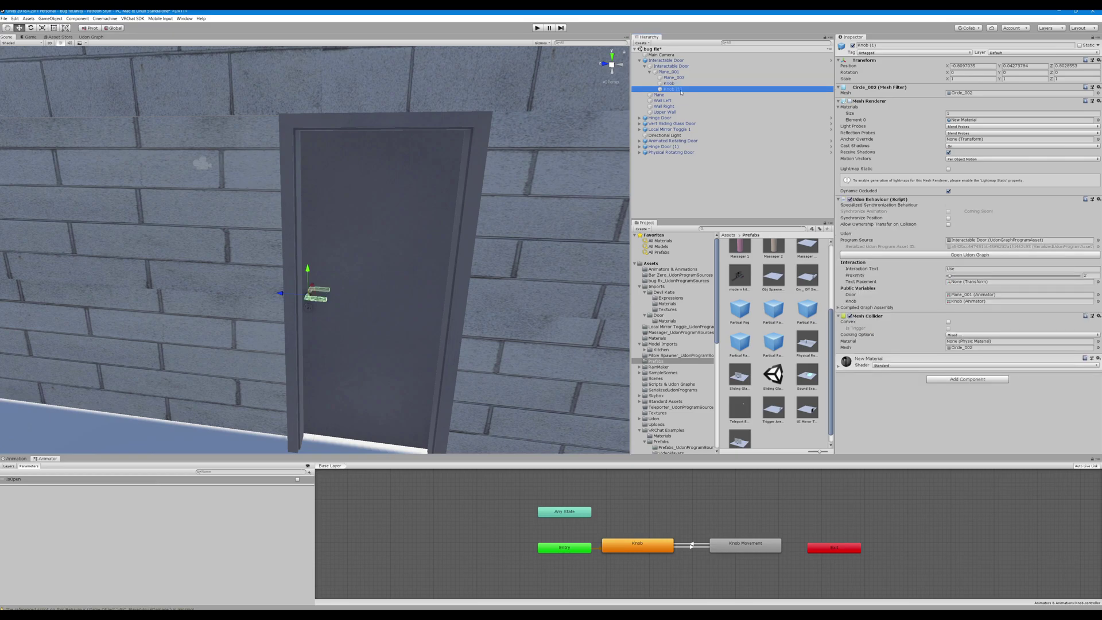
# Move to the Hinge Door prefab, expand its hierarchy and select its inner Hinge Door frame object.
pyautogui.press('s')
pyautogui.moveTo(480, 166); pyautogui.dragTo(500, 155, button='right')
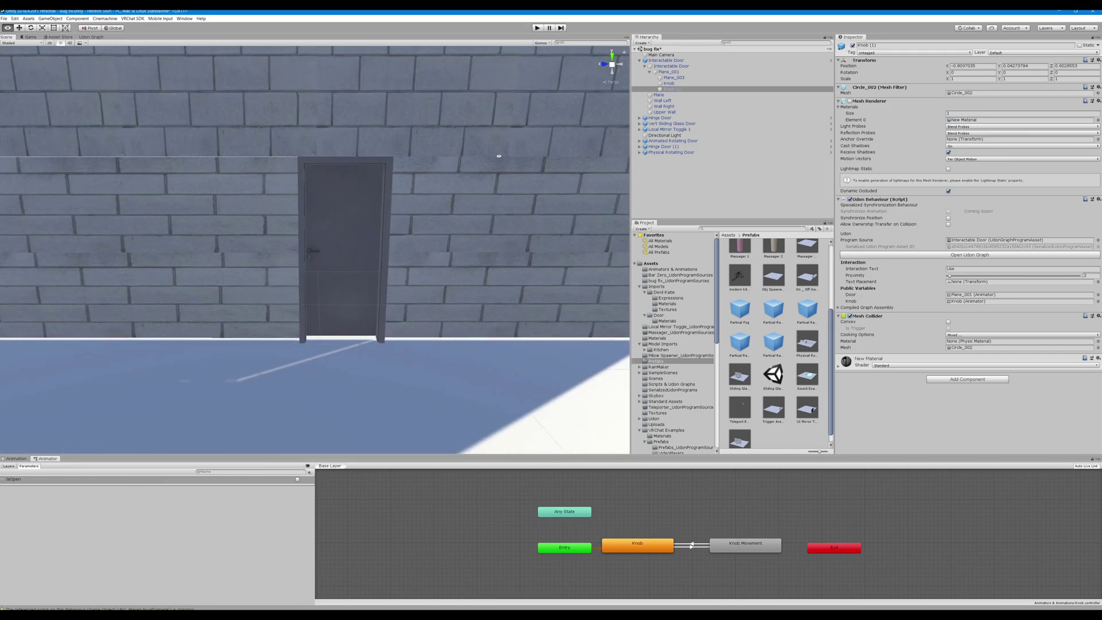
pyautogui.click(351, 212)
pyautogui.click(639, 118)
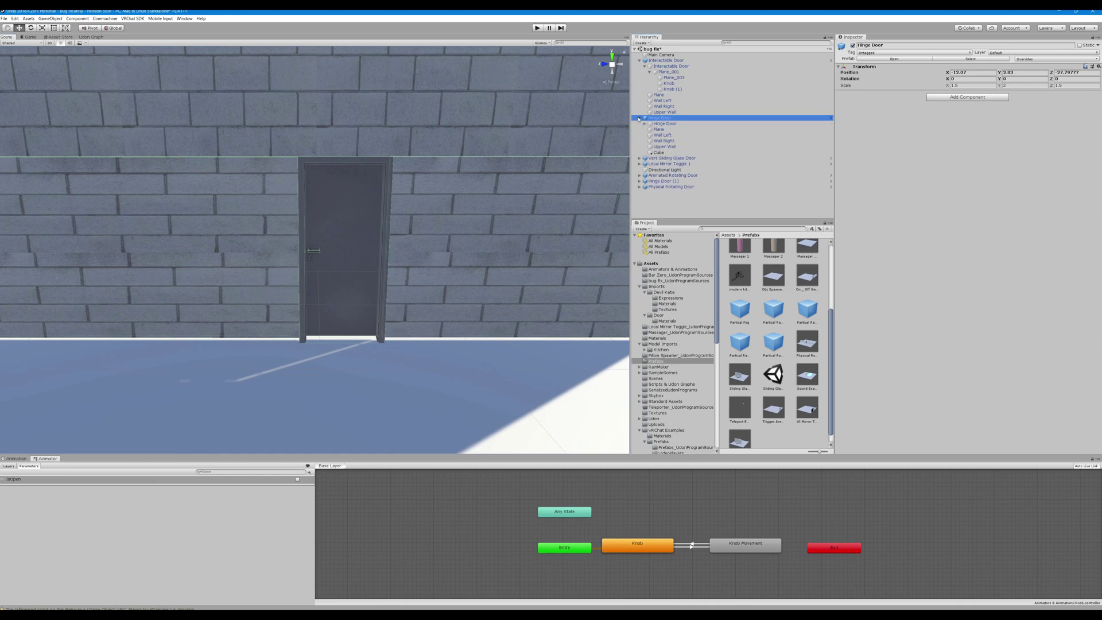
pyautogui.click(666, 124)
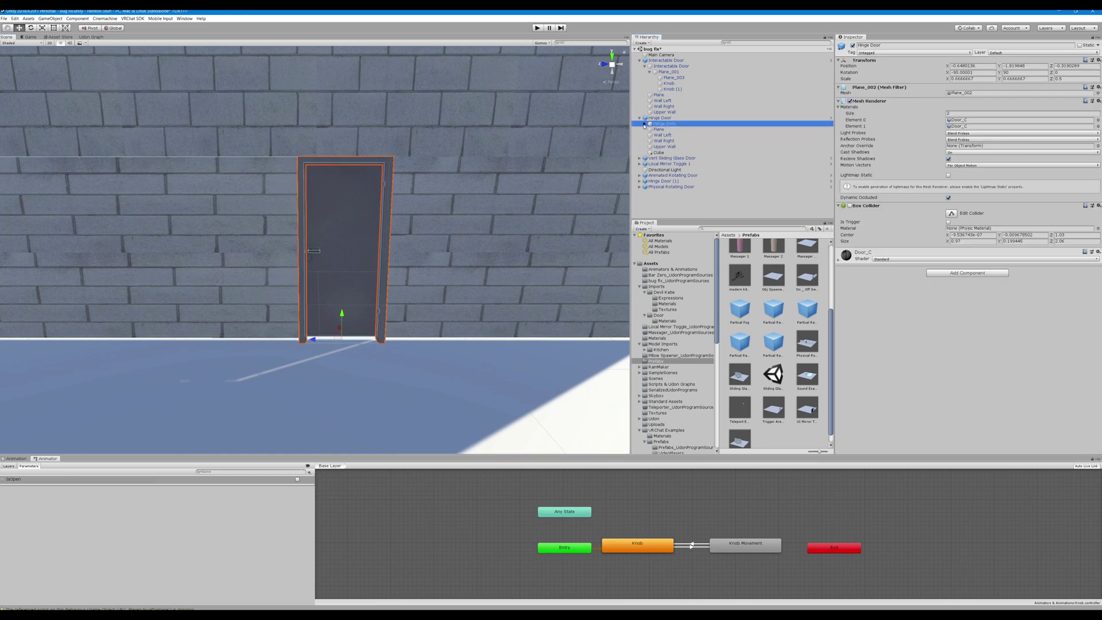
pyautogui.click(644, 124)
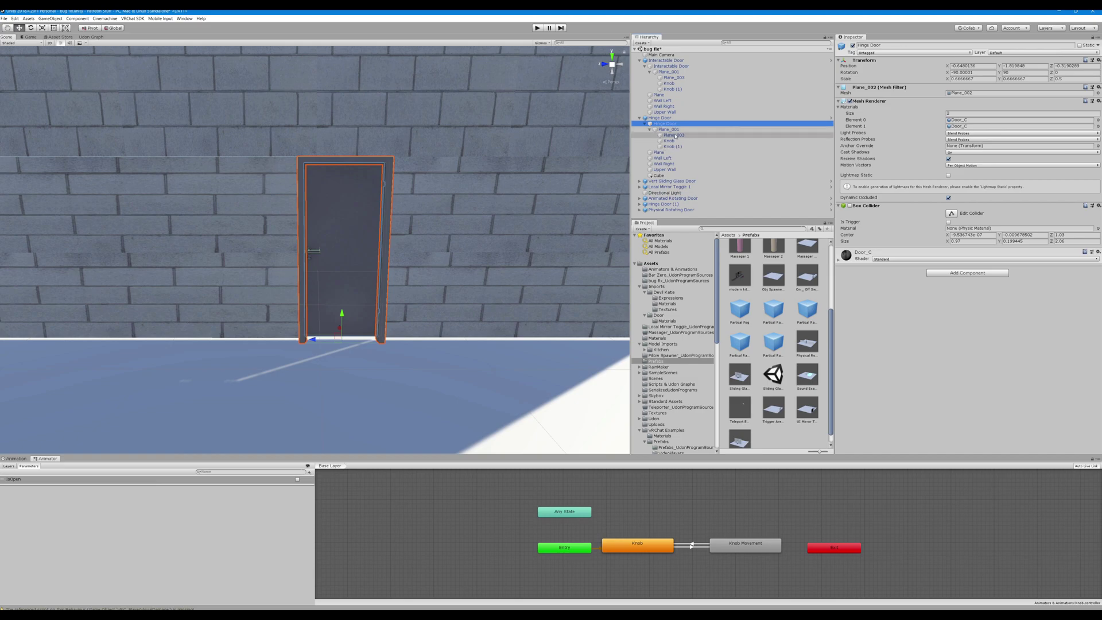
# Inspect the hinge door's Plane_003, Knob and Knob (1) objects, then select its Plane_001 door leaf.
pyautogui.click(676, 136)
pyautogui.click(676, 140)
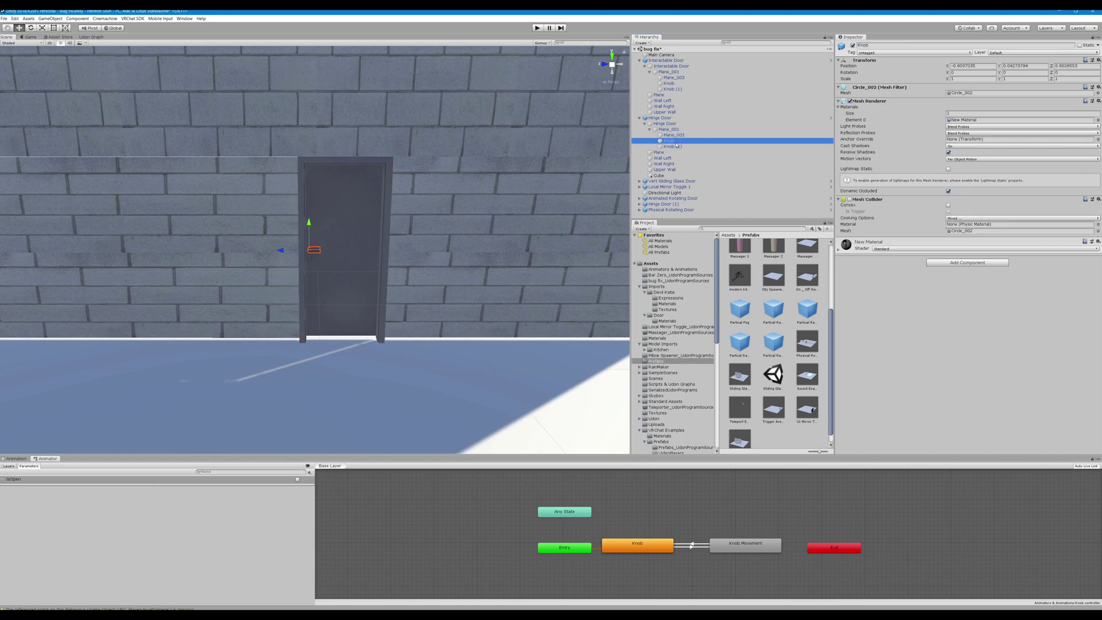
pyautogui.click(676, 147)
pyautogui.click(675, 140)
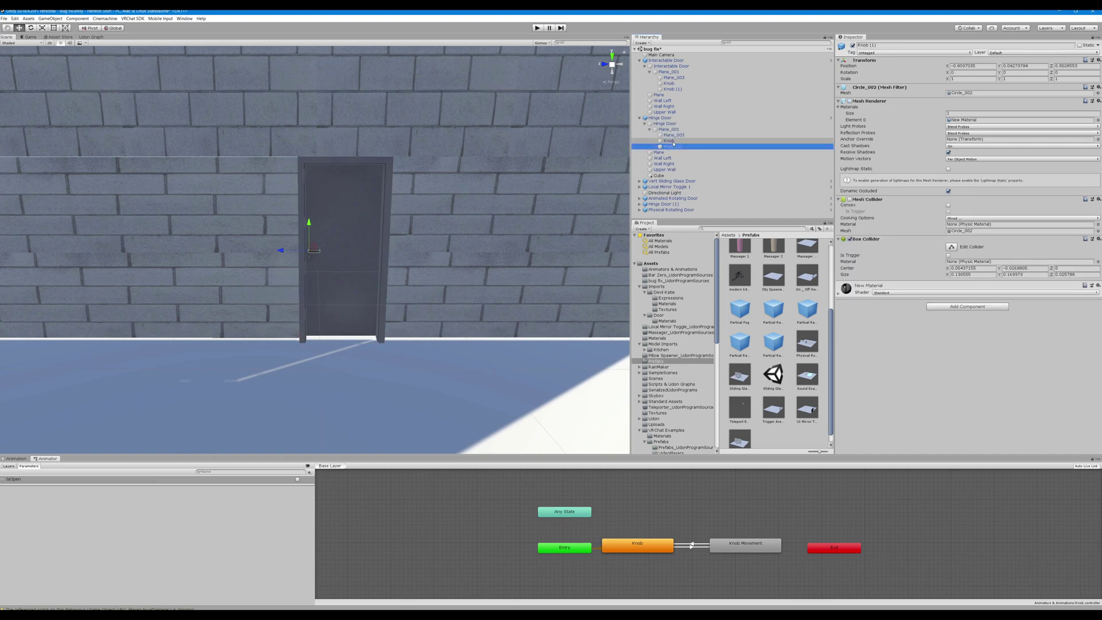
pyautogui.click(674, 135)
pyautogui.click(675, 130)
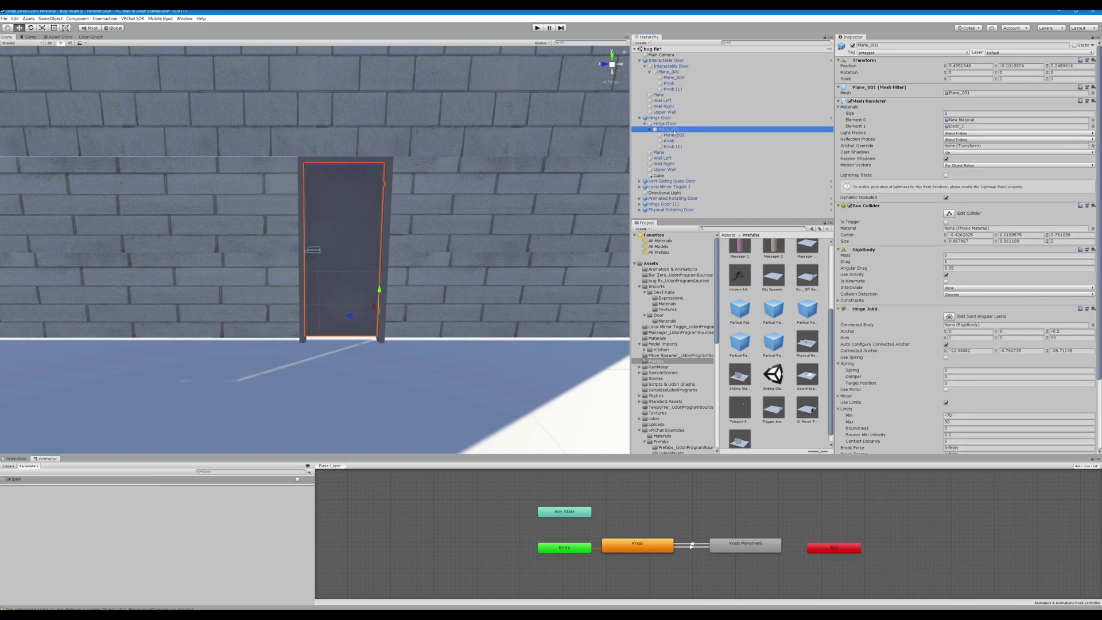
# Review the Rigidbody and Hinge Joint components of the hinge door's Plane_001 while viewing the door up close.
pyautogui.scroll(-4, 893, 260)
pyautogui.scroll(4, 925, 280)
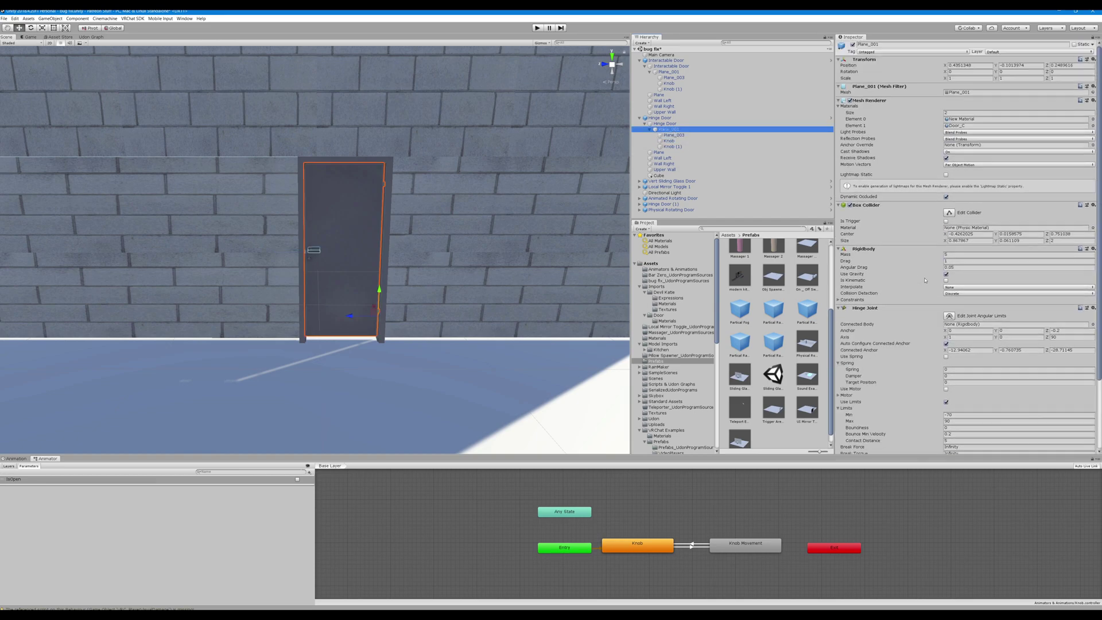
pyautogui.scroll(-3, 925, 280)
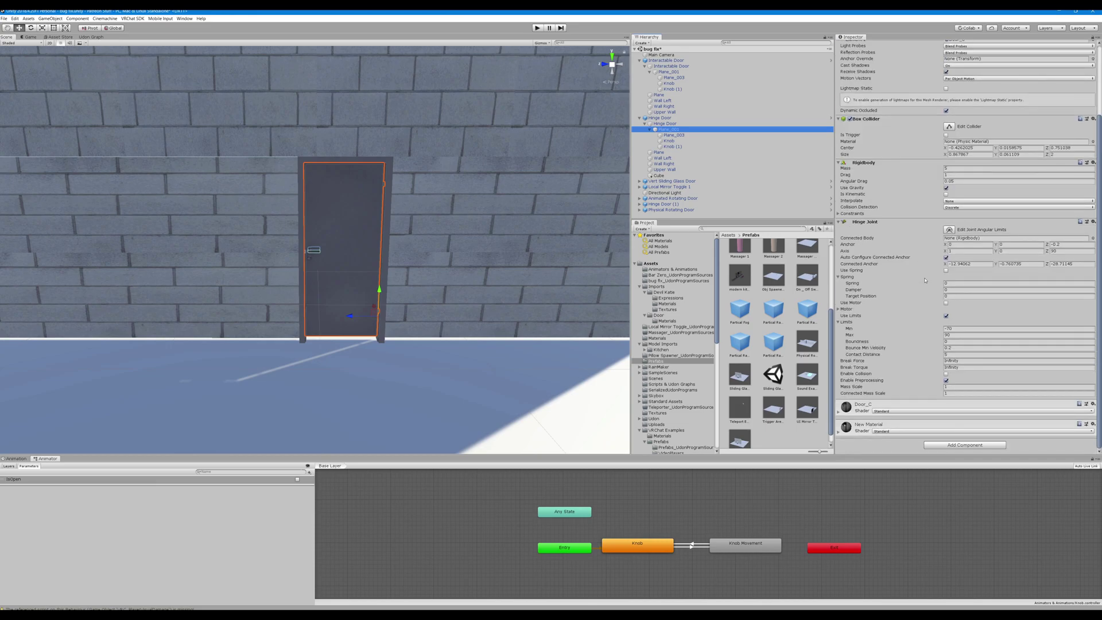
pyautogui.press('w')
pyautogui.moveTo(526, 211); pyautogui.dragTo(523, 181, button='right')
pyautogui.press('s')
pyautogui.scroll(3, 523, 182)
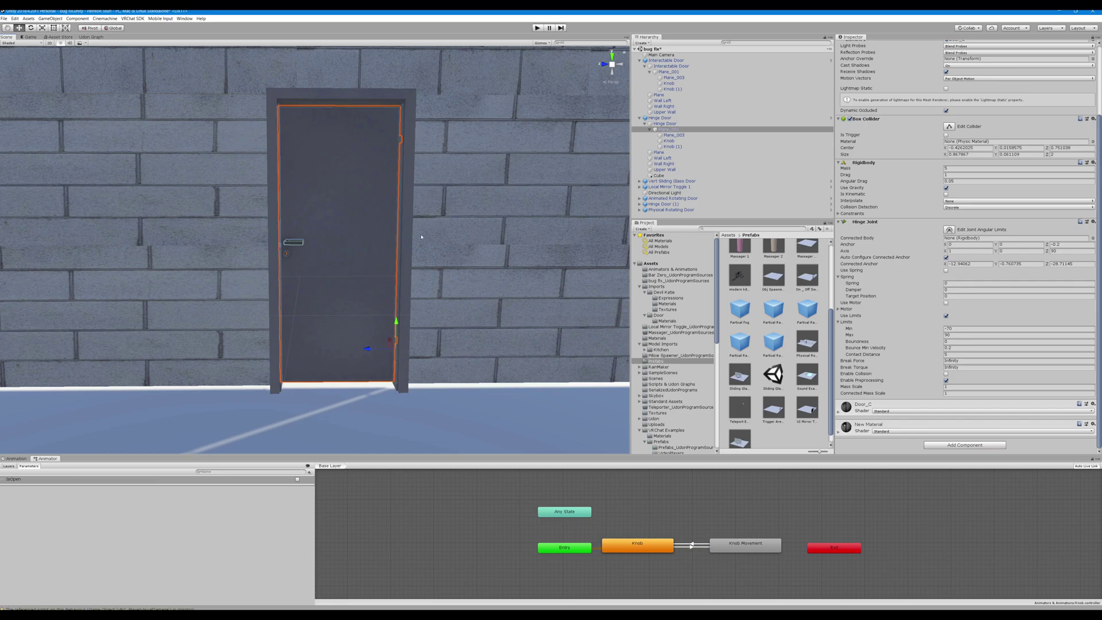
# Turn on Edit Joint Angular Limits for the door leaf's Hinge Joint and view the swing arc at its base.
pyautogui.click(950, 230)
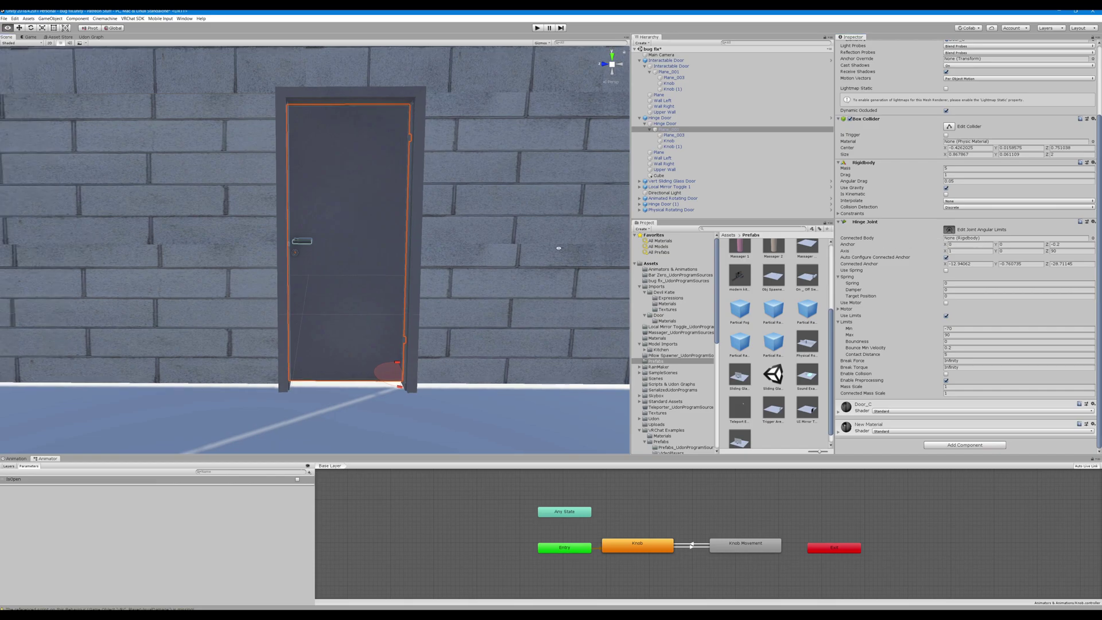
pyautogui.moveTo(559, 248)
pyautogui.keyDown('alt'); pyautogui.mouseDown()
pyautogui.moveTo(537, 247)
pyautogui.moveTo(559, 250)
pyautogui.mouseUp(); pyautogui.keyUp('alt')
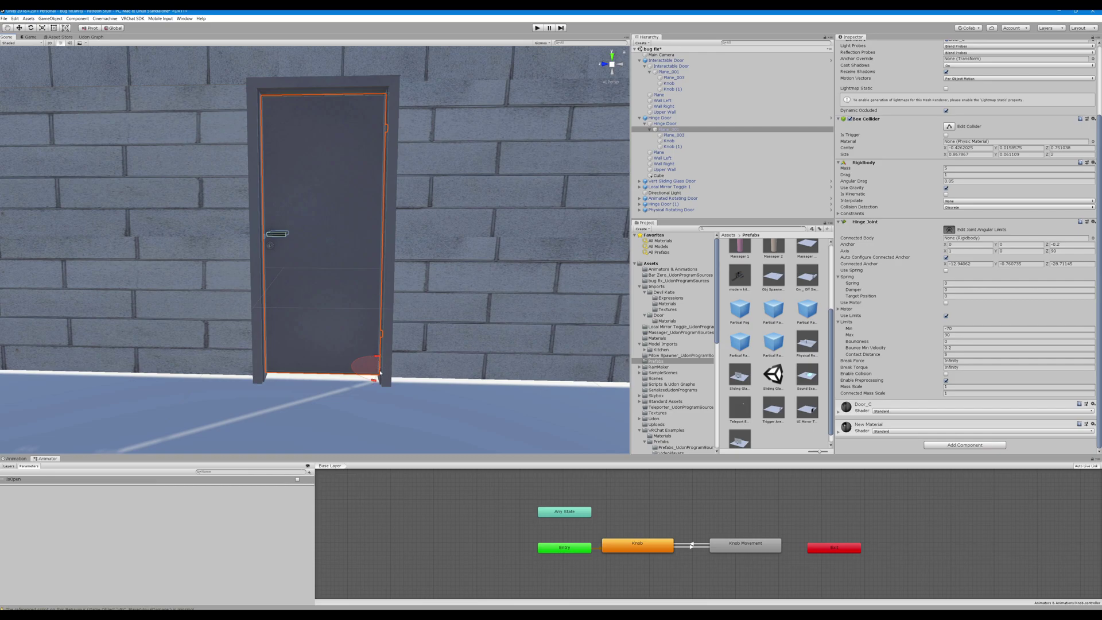
pyautogui.click(951, 230)
pyautogui.click(951, 230)
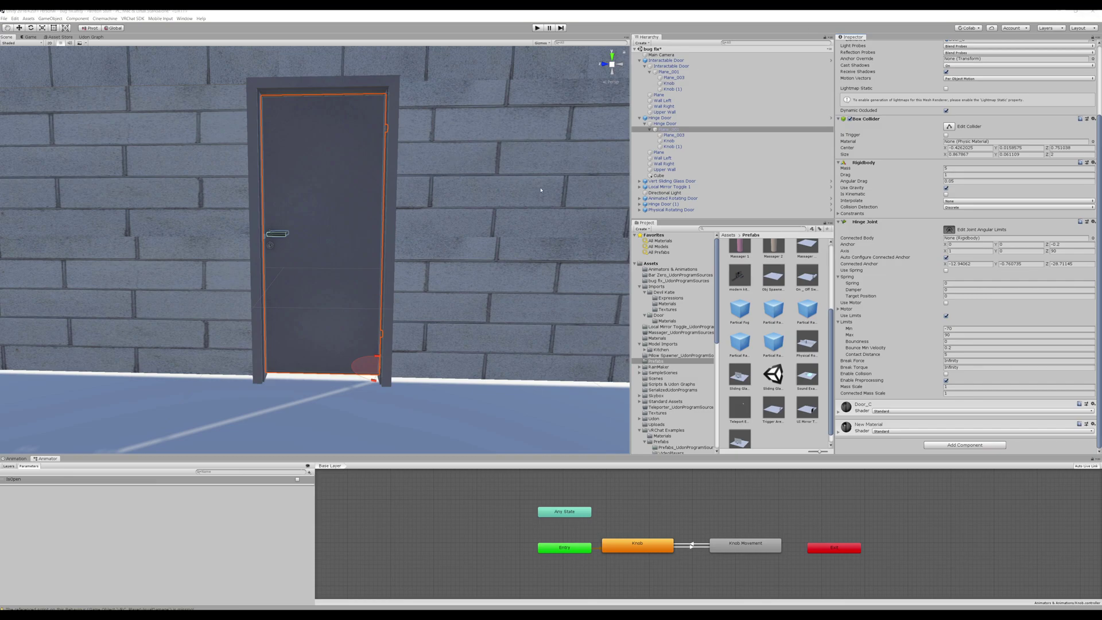
# Examine the door leaf's Box Collider, Rigidbody and Hinge Joint settings, including Limits and Enable Preprocessing.
pyautogui.press('a')
pyautogui.moveTo(533, 187); pyautogui.dragTo(528, 189, button='right')
pyautogui.press('s')
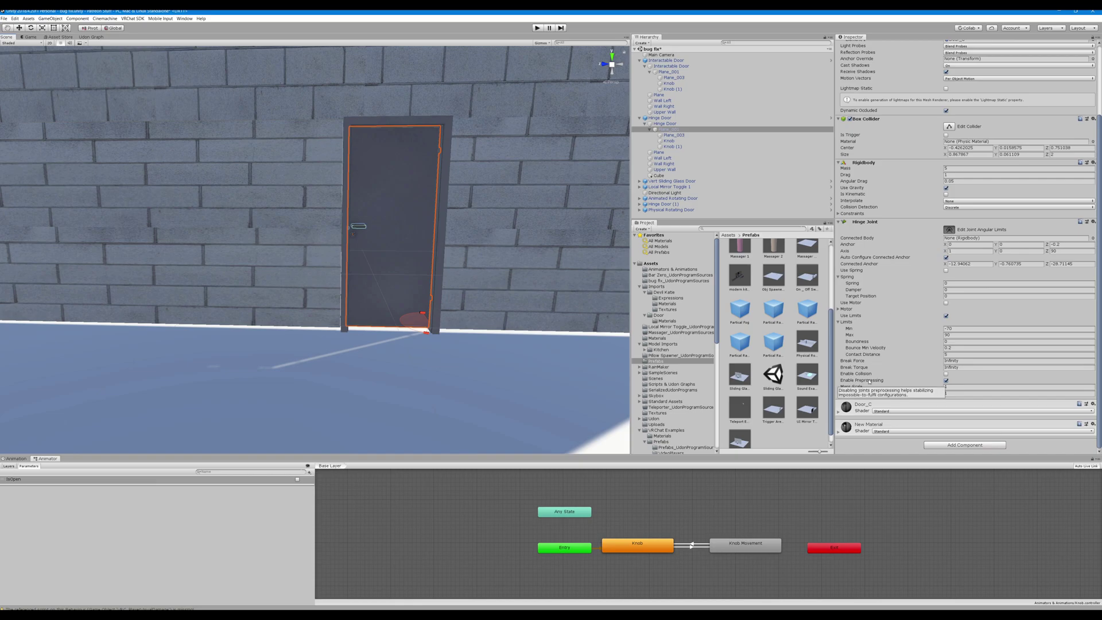
pyautogui.scroll(5, 870, 382)
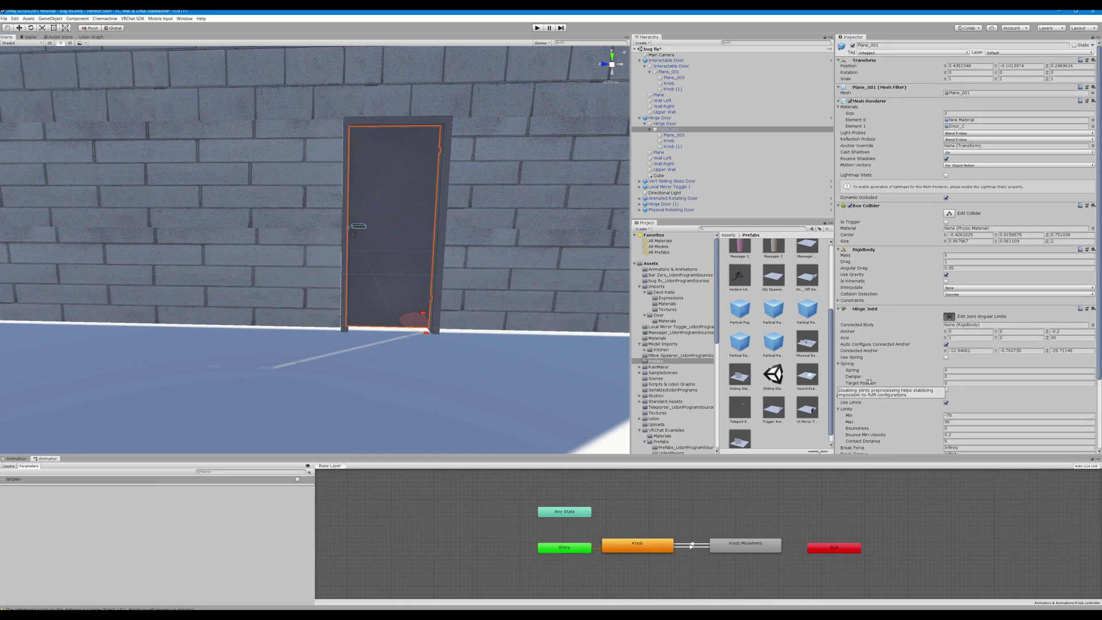
pyautogui.scroll(-5, 870, 382)
pyautogui.moveTo(452, 217); pyautogui.dragTo(460, 214, button='right')
pyautogui.press('d')
pyautogui.press('w')
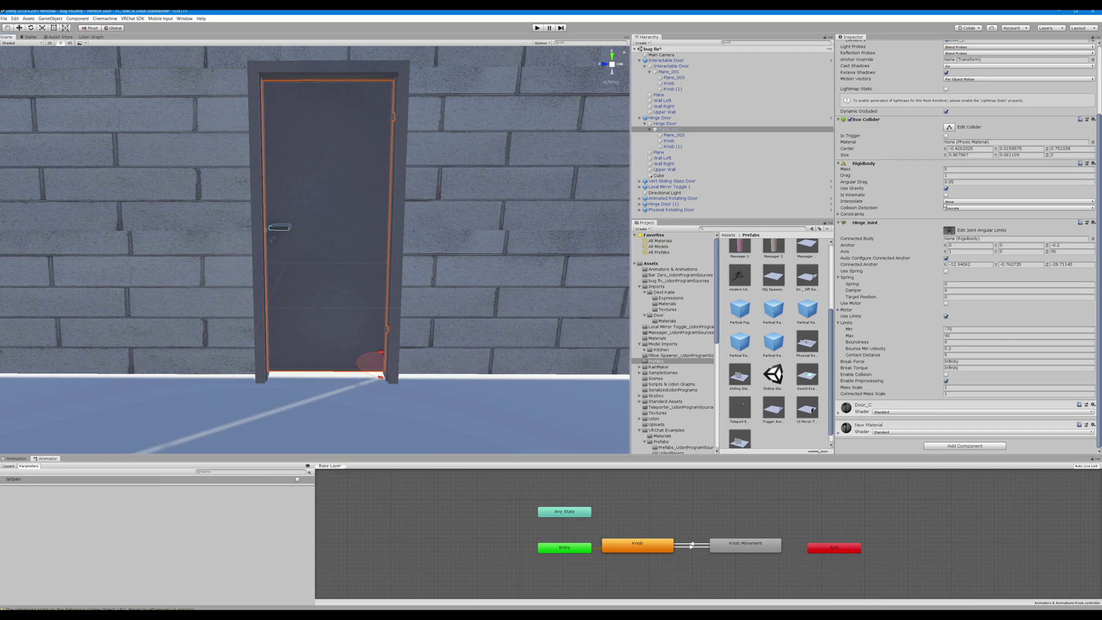
# Select the white Cube in front of the hinge door and inspect its Box Collider, Rigidbody and VRC Pickup components.
pyautogui.press('s')
pyautogui.moveTo(500, 212); pyautogui.dragTo(358, 205, button='right')
pyautogui.press('d')
pyautogui.press('a')
pyautogui.press('d')
pyautogui.press('s')
pyautogui.press('w')
pyautogui.press('w')
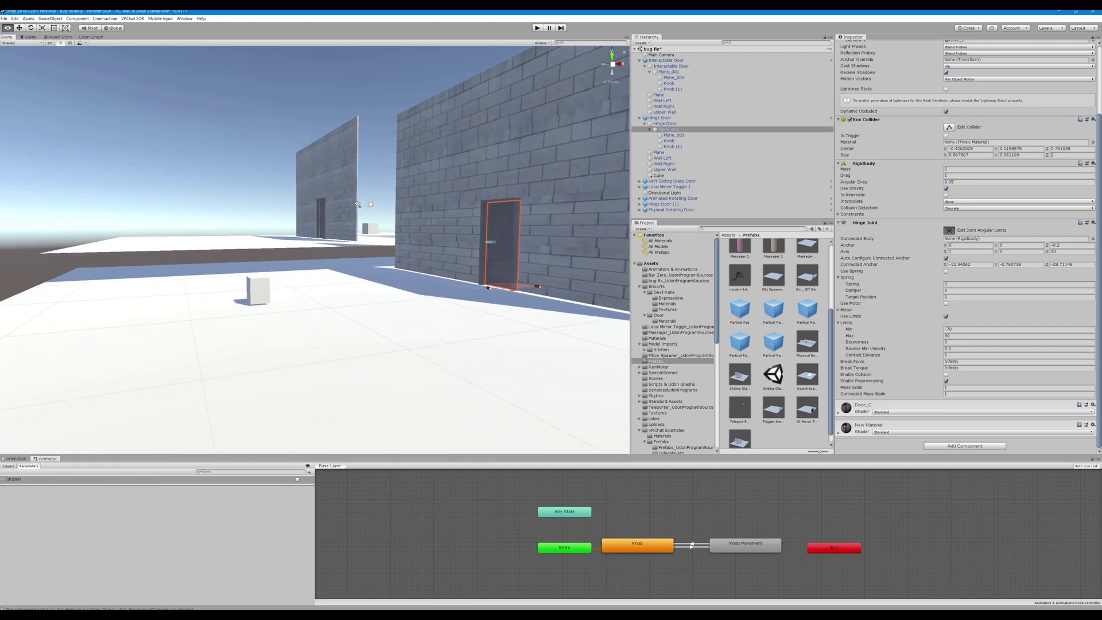
pyautogui.click(259, 289)
pyautogui.press('w')
pyautogui.moveTo(259, 289); pyautogui.dragTo(392, 251, button='right')
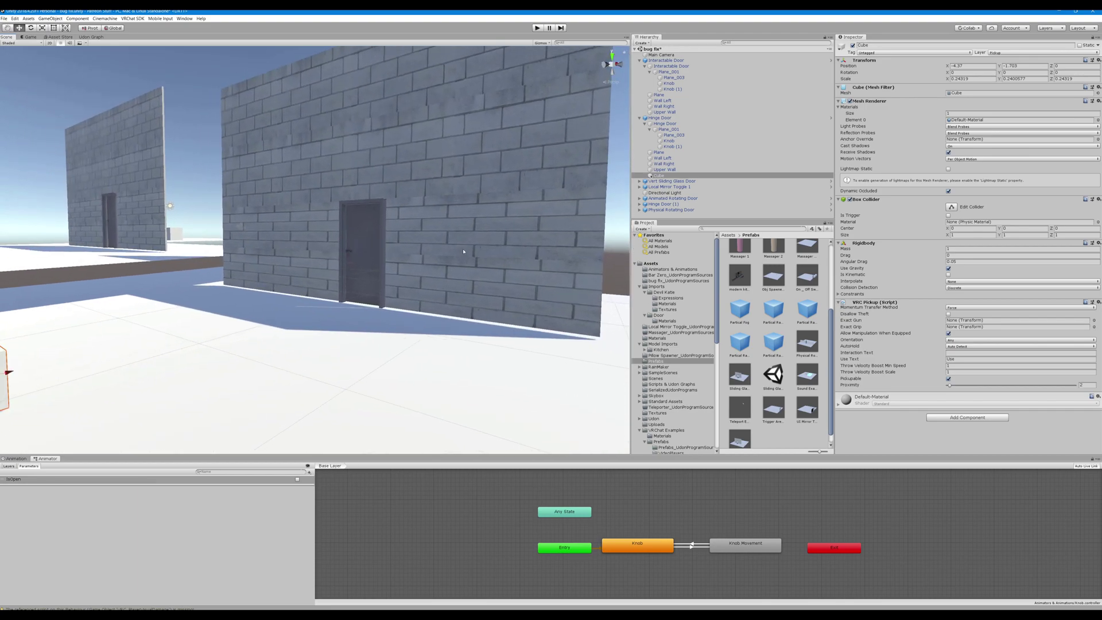
pyautogui.moveTo(464, 251); pyautogui.dragTo(375, 252, button='right')
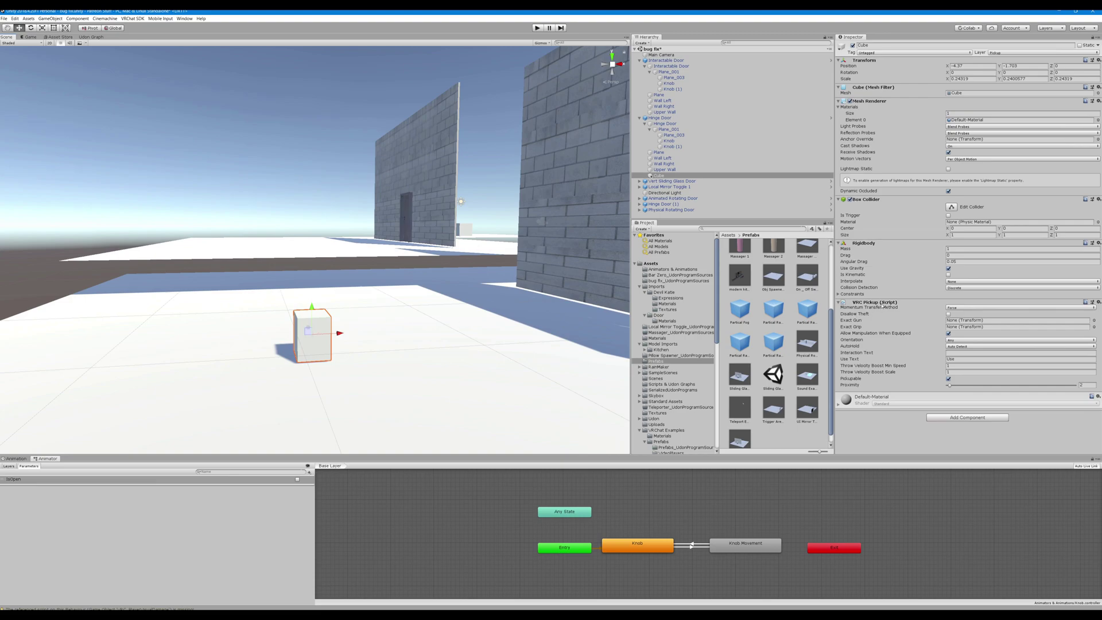
# Move to the sliding glass door and select its glass pane to inspect the Box Collider and Animator components.
pyautogui.moveTo(499, 253); pyautogui.dragTo(650, 256, button='right')
pyautogui.moveTo(636, 264); pyautogui.dragTo(586, 263, button='right')
pyautogui.press('w')
pyautogui.click(351, 258)
pyautogui.click(351, 258)
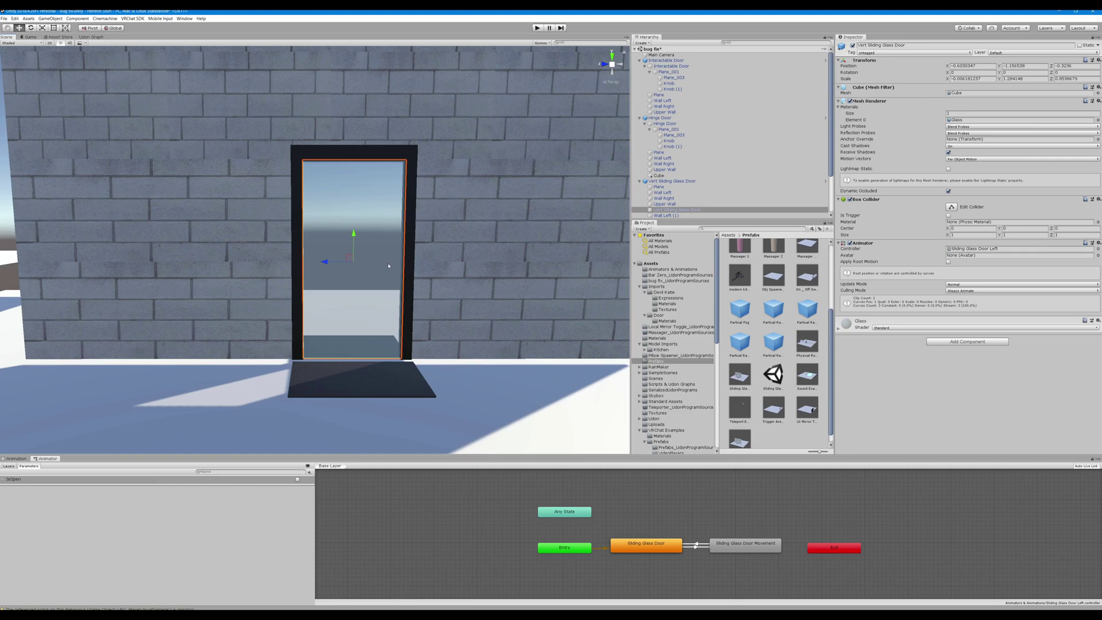
# Select the black floor mat, Wall Left (5), at the sliding glass door and inspect its trigger collider and Udon Behaviour.
pyautogui.click(401, 387)
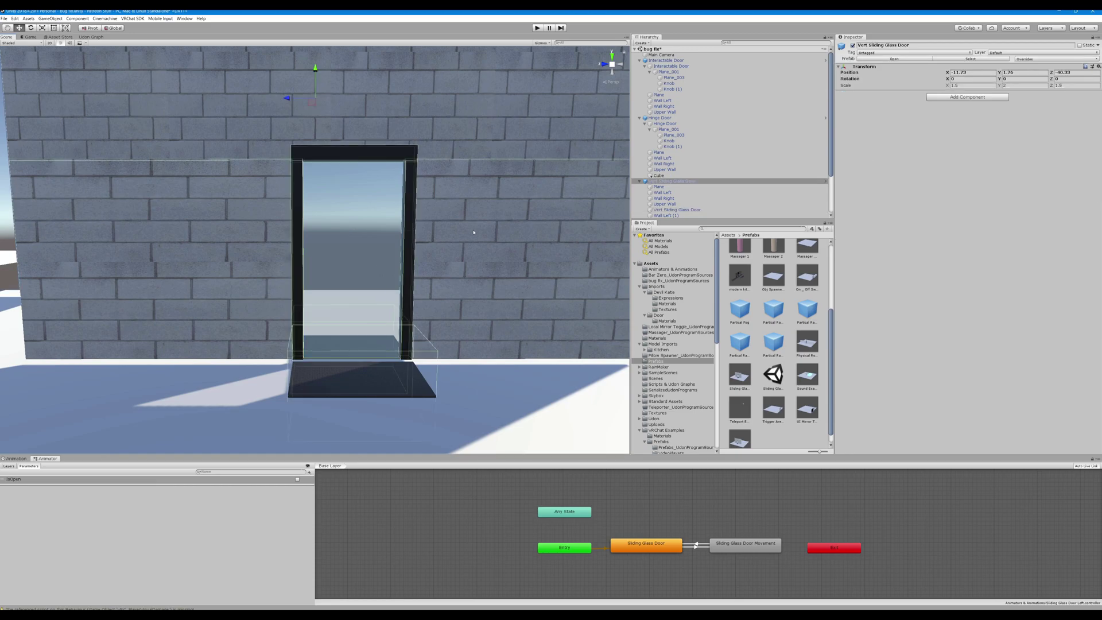
pyautogui.scroll(-3, 666, 190)
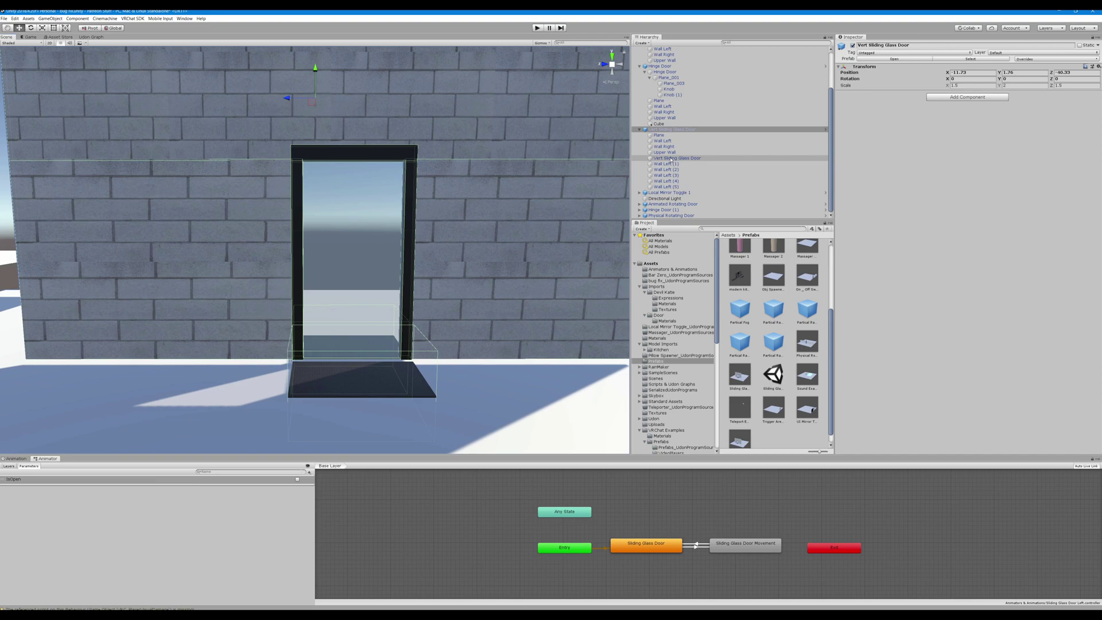
pyautogui.click(671, 158)
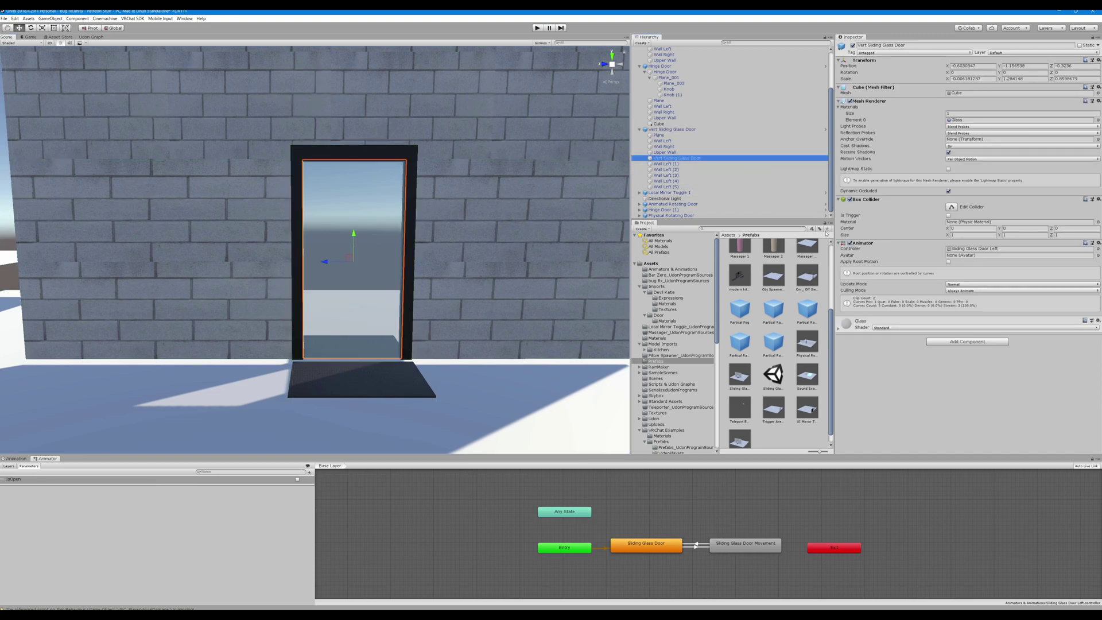
pyautogui.click(394, 375)
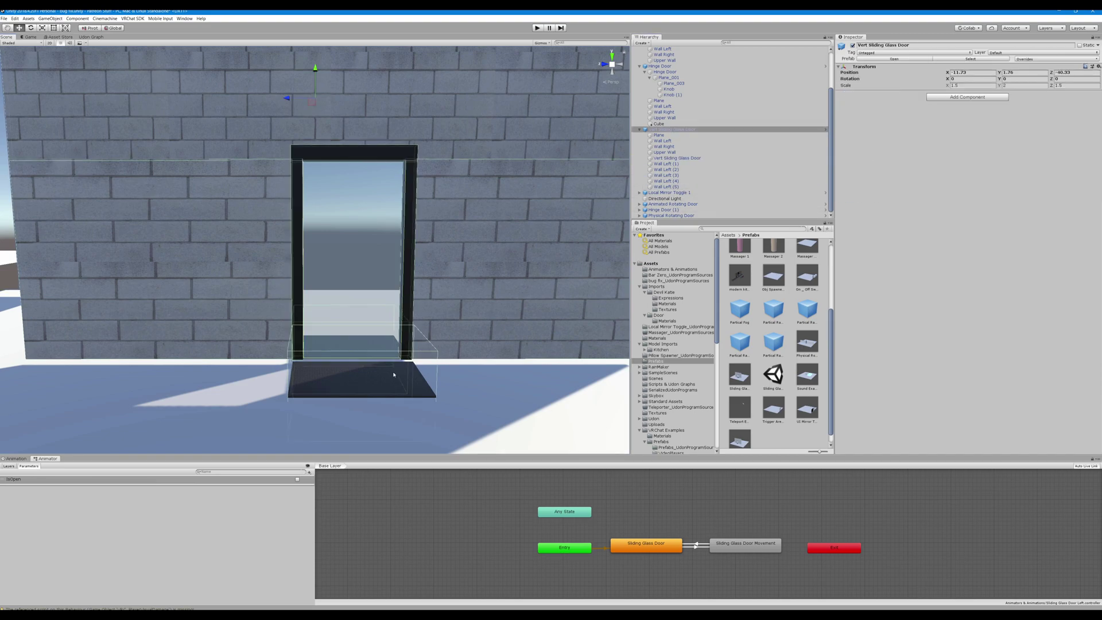
pyautogui.click(369, 382)
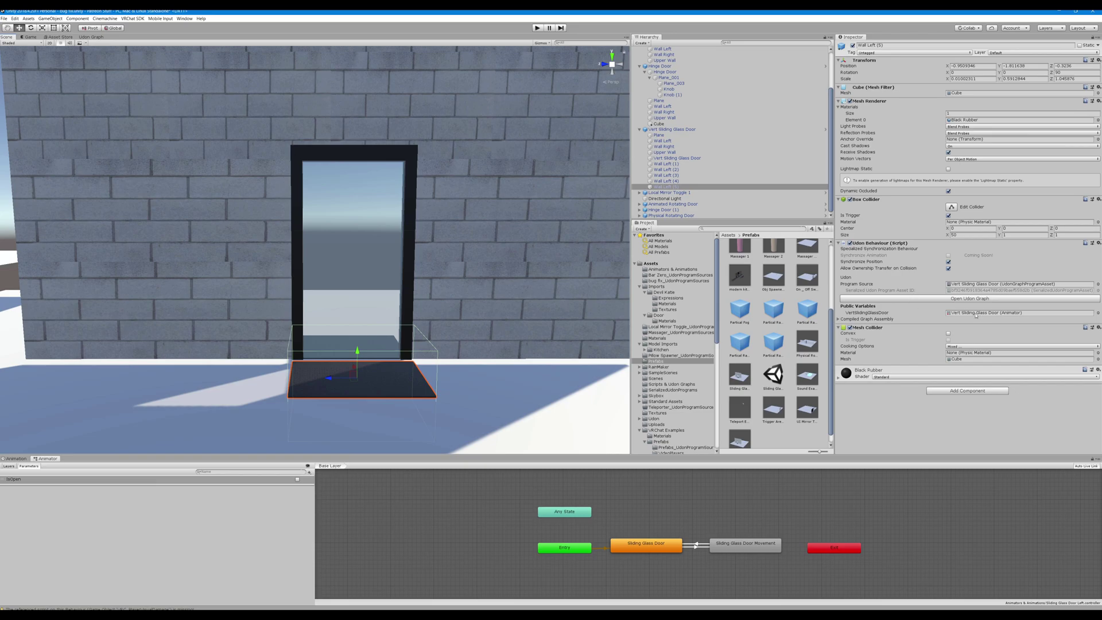
# Open the floor mat's Udon graph and examine the OnPlayerTriggerEnter branch with its Block, GetBool, UnaryNegation and SetBool nodes.
pyautogui.click(951, 298)
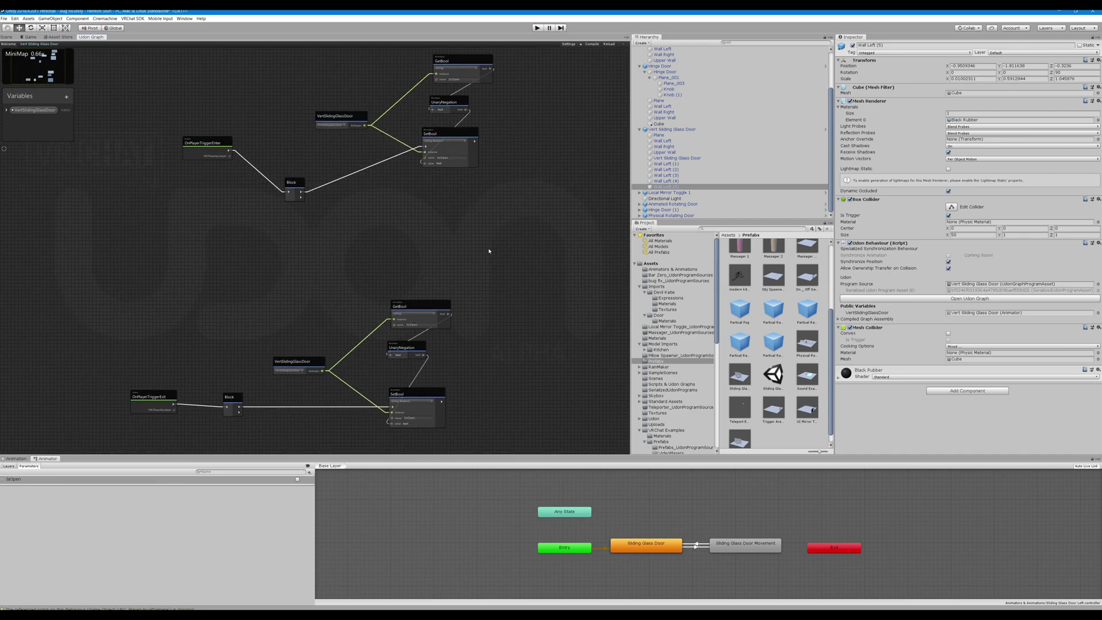
pyautogui.moveTo(490, 251); pyautogui.dragTo(507, 258, button='middle')
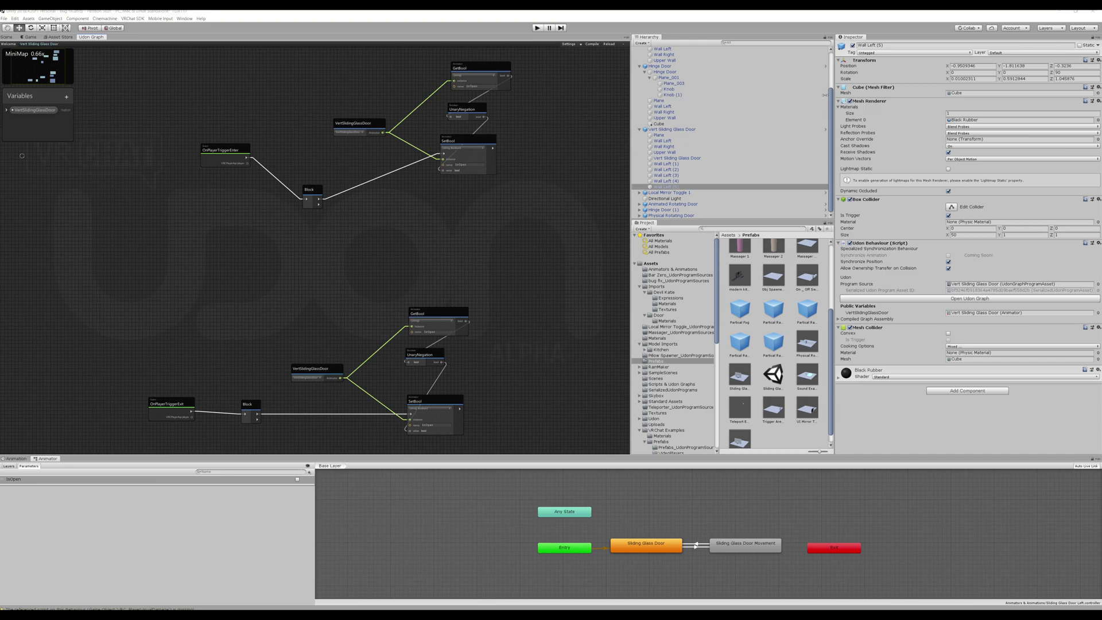
pyautogui.scroll(2, 529, 141)
pyautogui.scroll(3, 551, 172)
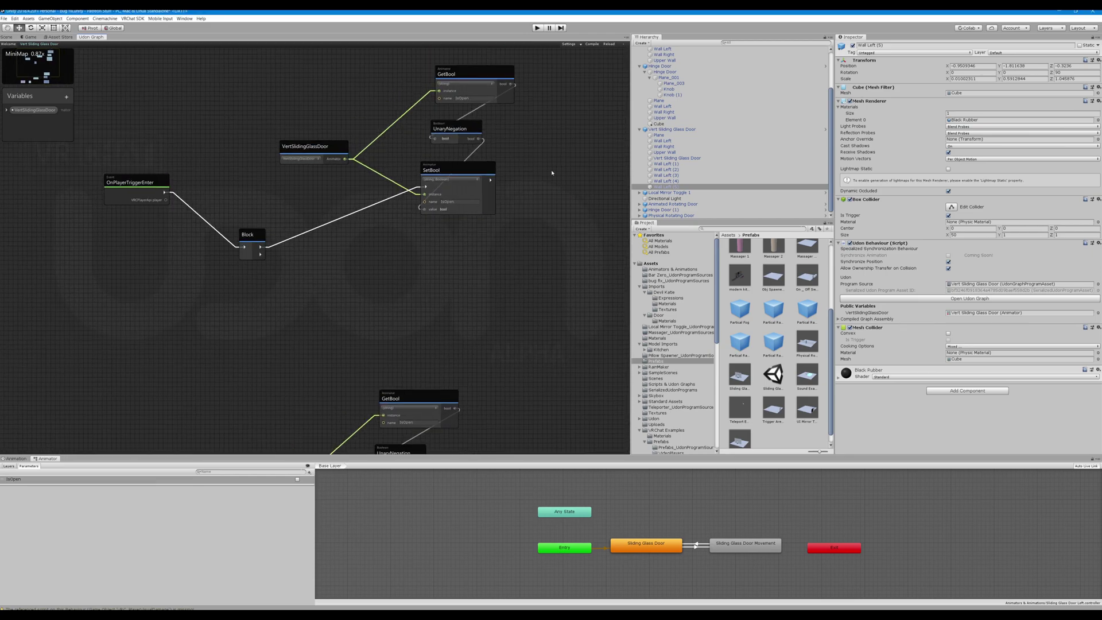
pyautogui.scroll(1, 565, 242)
pyautogui.moveTo(547, 197); pyautogui.dragTo(584, 209, button='middle')
pyautogui.scroll(-1, 581, 211)
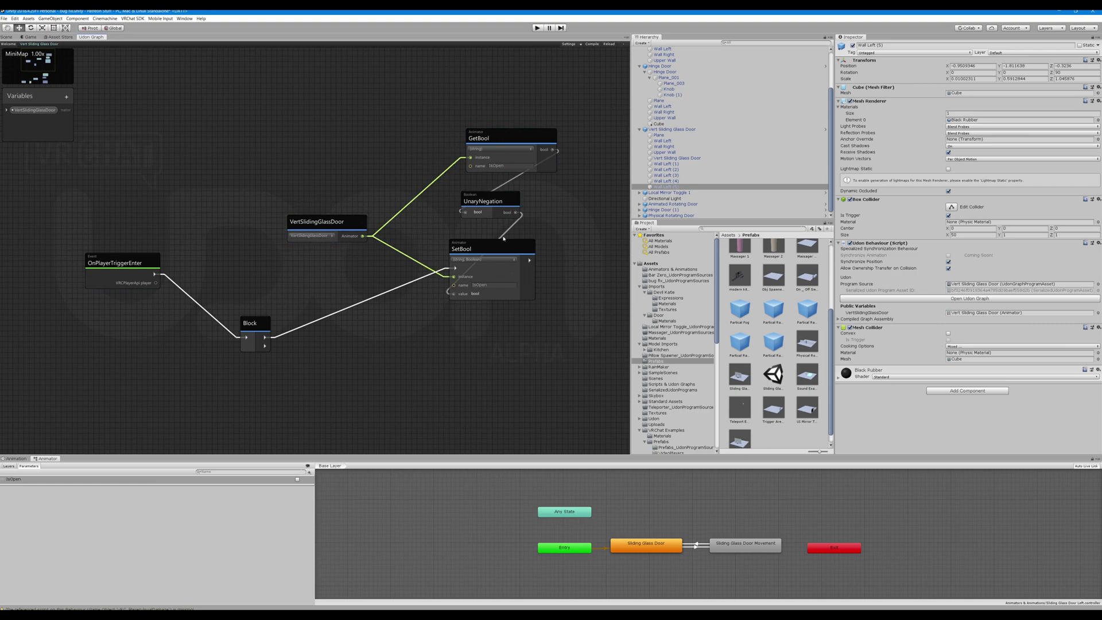
pyautogui.scroll(-2, 419, 349)
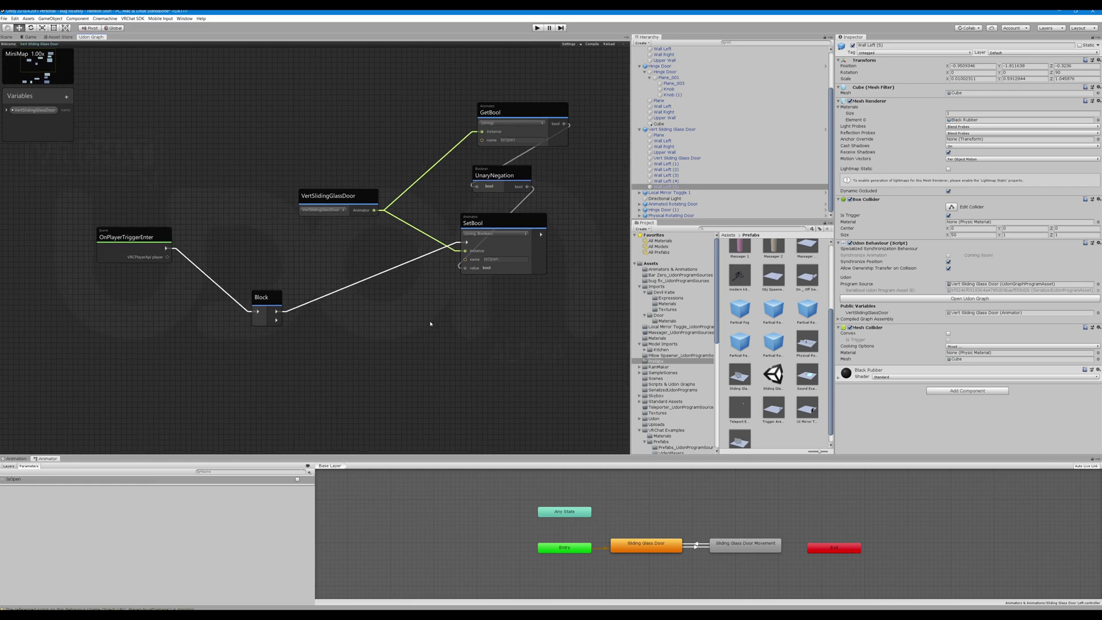
pyautogui.scroll(2, 431, 324)
# Examine the OnPlayerTriggerExit branch of the sliding glass door graph, from its Block to the SetBool node.
pyautogui.click(496, 142)
pyautogui.moveTo(372, 423); pyautogui.dragTo(445, 138, button='middle')
pyautogui.moveTo(315, 183); pyautogui.dragTo(338, 205, button='middle')
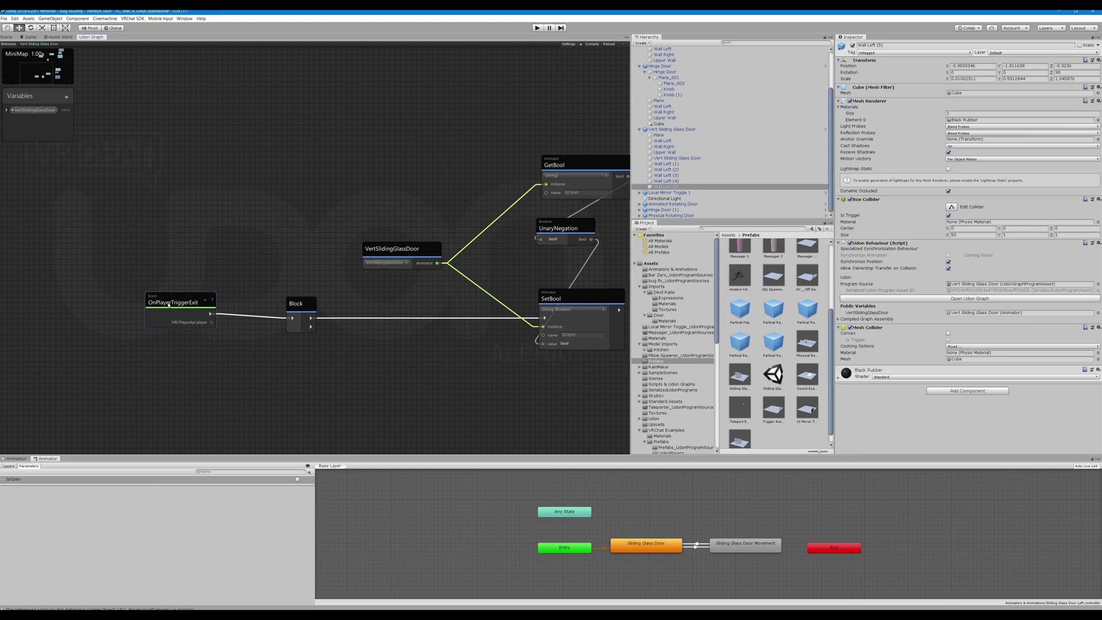
pyautogui.moveTo(305, 226); pyautogui.dragTo(238, 239, button='middle')
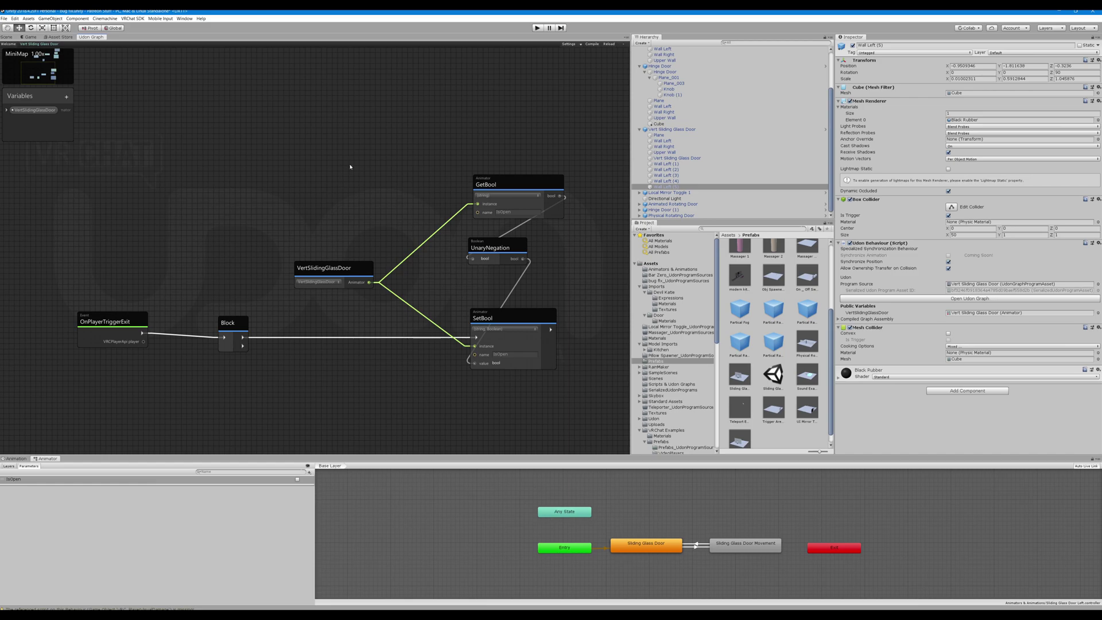
# Compare the OnPlayerTriggerEnter and OnPlayerTriggerExit branches of the sliding glass door graph.
pyautogui.moveTo(350, 167)
pyautogui.mouseDown(button='middle')
pyautogui.moveTo(326, 241)
pyautogui.moveTo(373, 271)
pyautogui.mouseUp(button='middle')
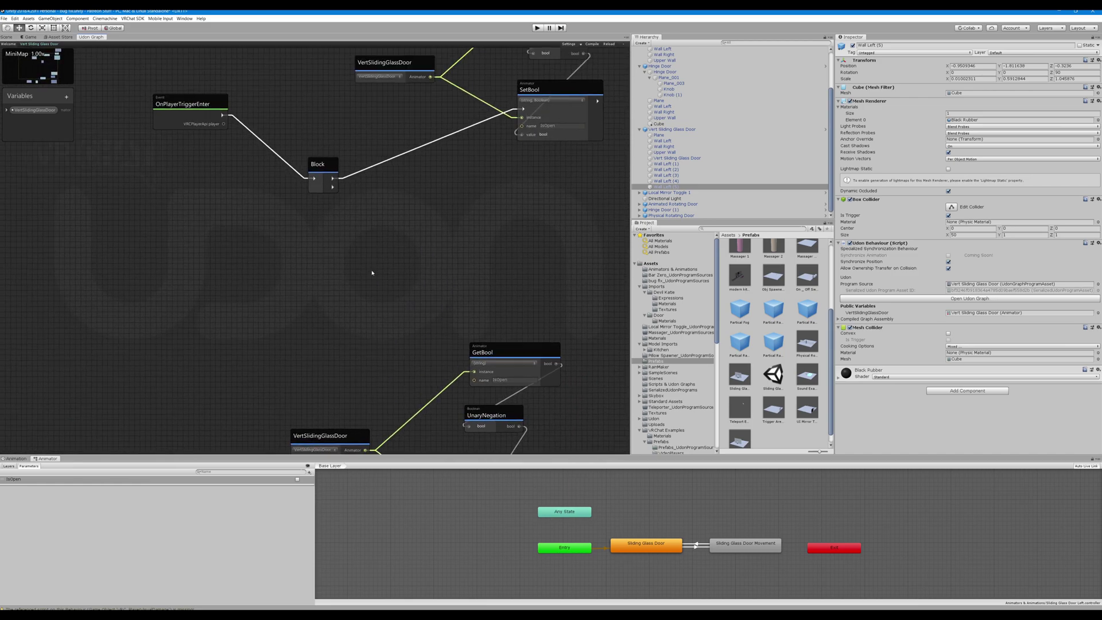
pyautogui.moveTo(387, 220); pyautogui.dragTo(339, 337, button='middle')
pyautogui.moveTo(339, 241); pyautogui.dragTo(289, 188, button='middle')
pyautogui.scroll(2, 314, 139)
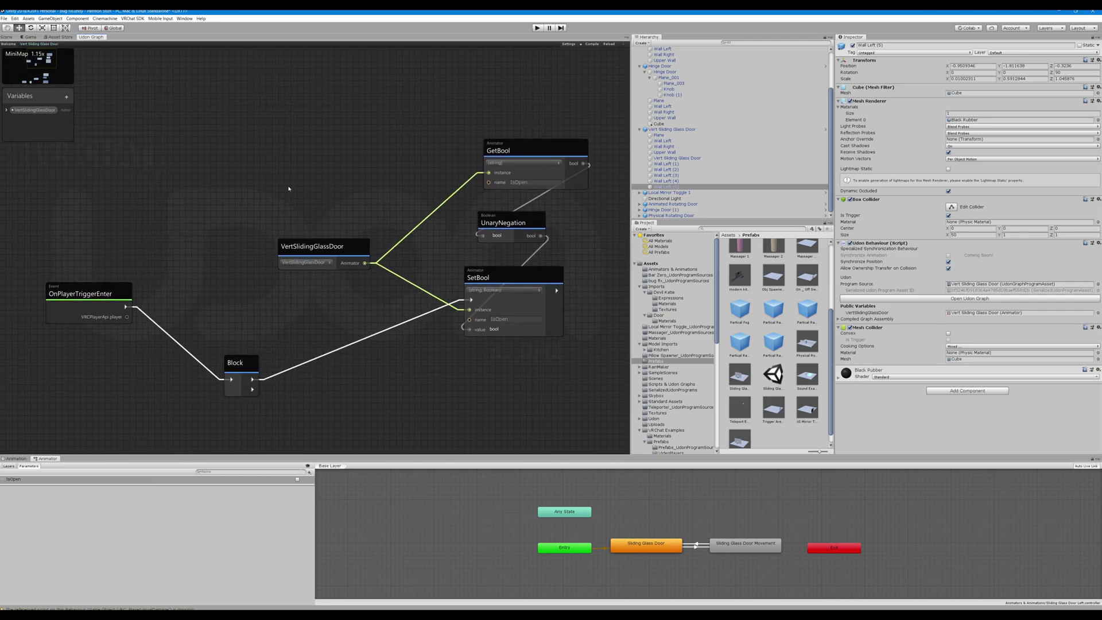
pyautogui.moveTo(308, 406); pyautogui.dragTo(374, 141, button='middle')
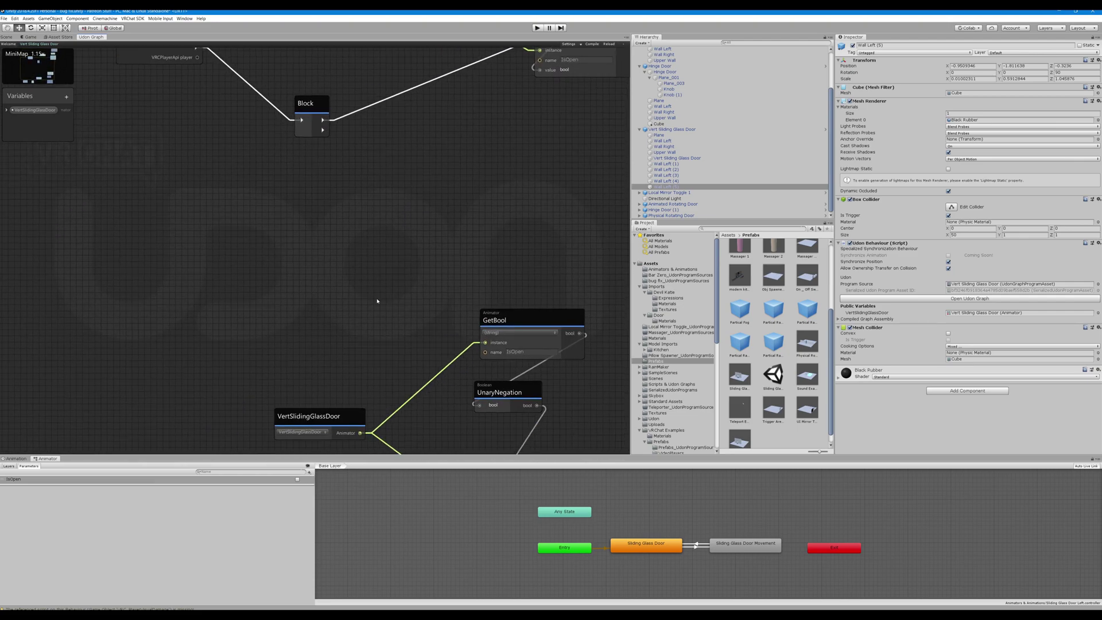
pyautogui.scroll(-1, 378, 301)
pyautogui.moveTo(381, 310); pyautogui.dragTo(386, 209, button='middle')
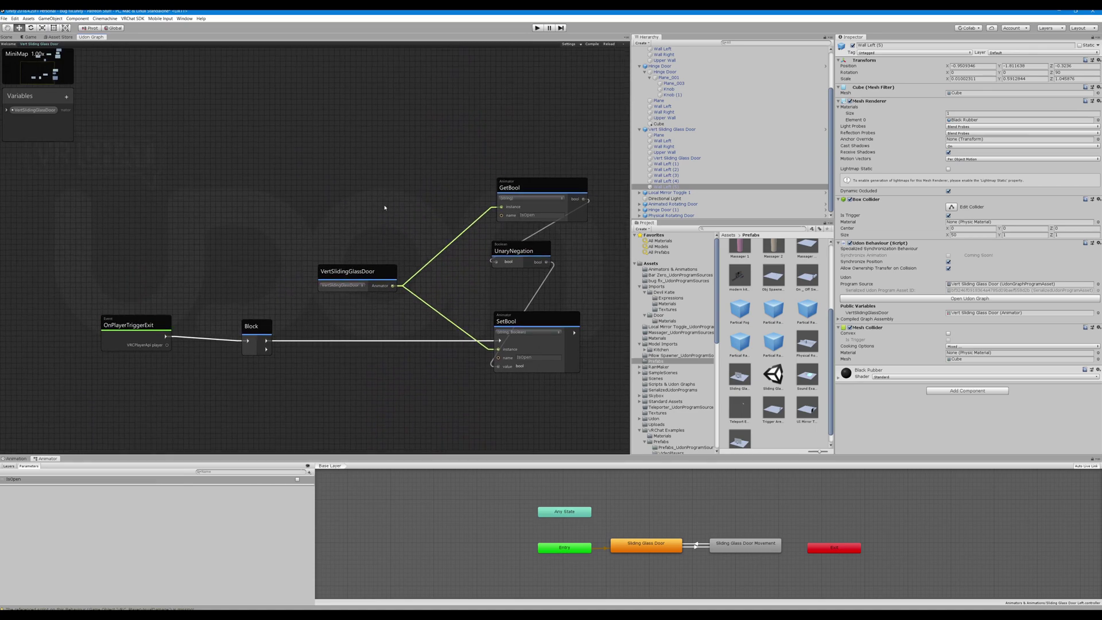
# Return to the scene and inspect both animator transitions between Sliding Glass Door and Sliding Glass Door Movement.
pyautogui.click(7, 37)
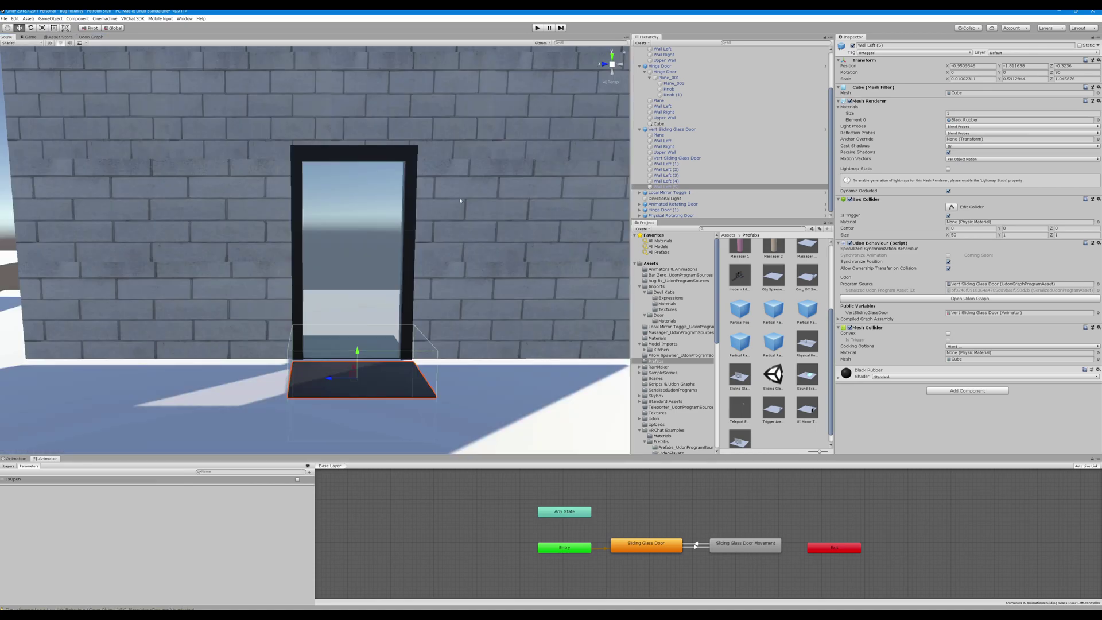
pyautogui.scroll(-4, 460, 201)
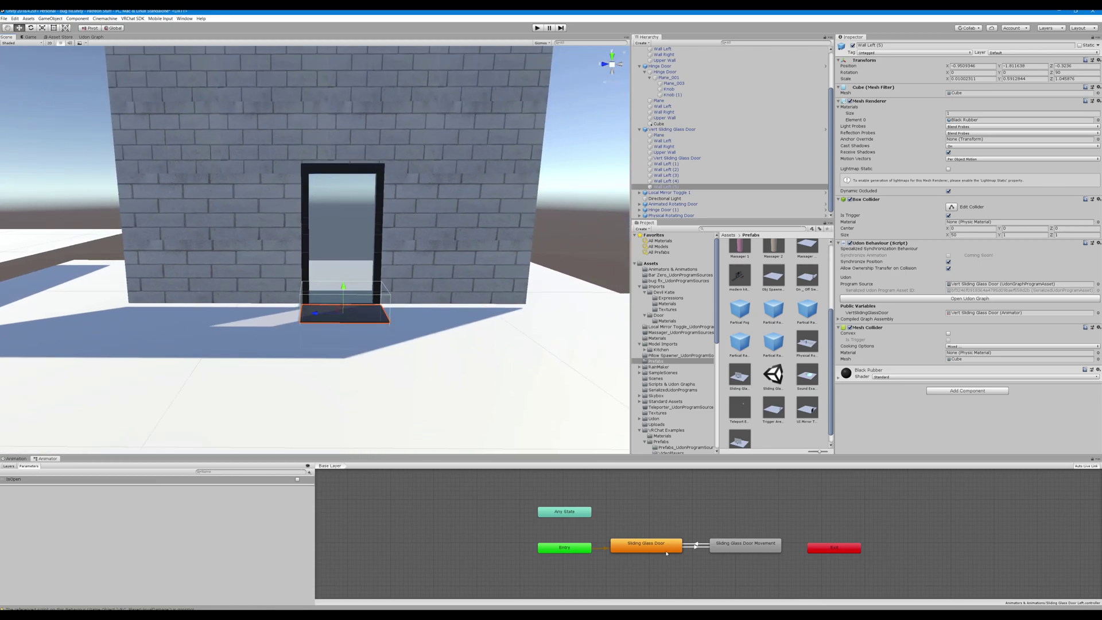
pyautogui.click(696, 547)
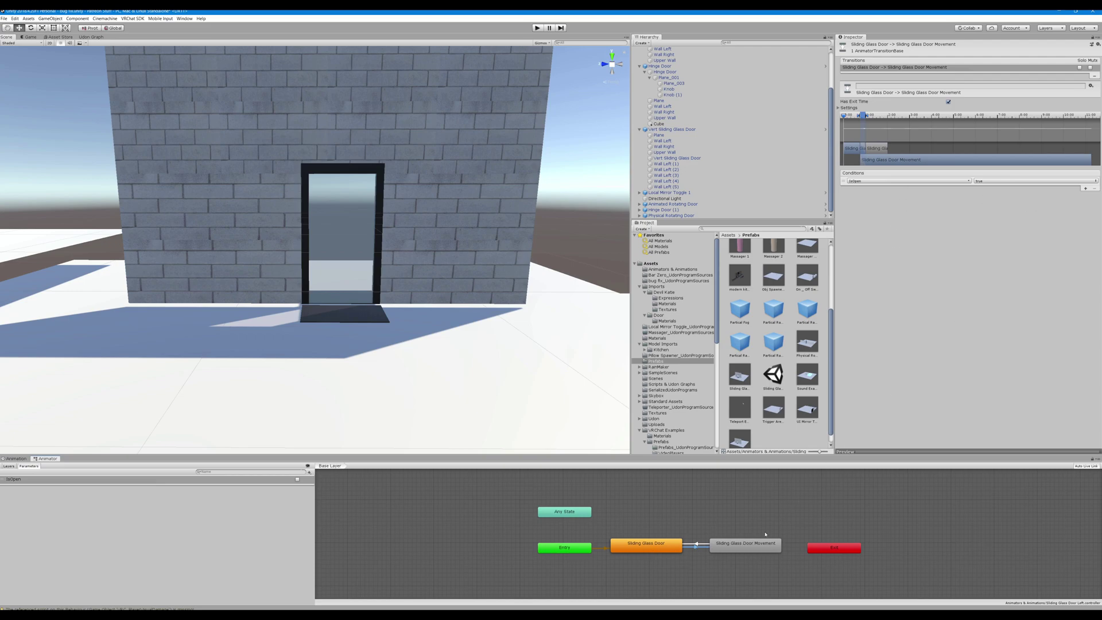
pyautogui.click(696, 546)
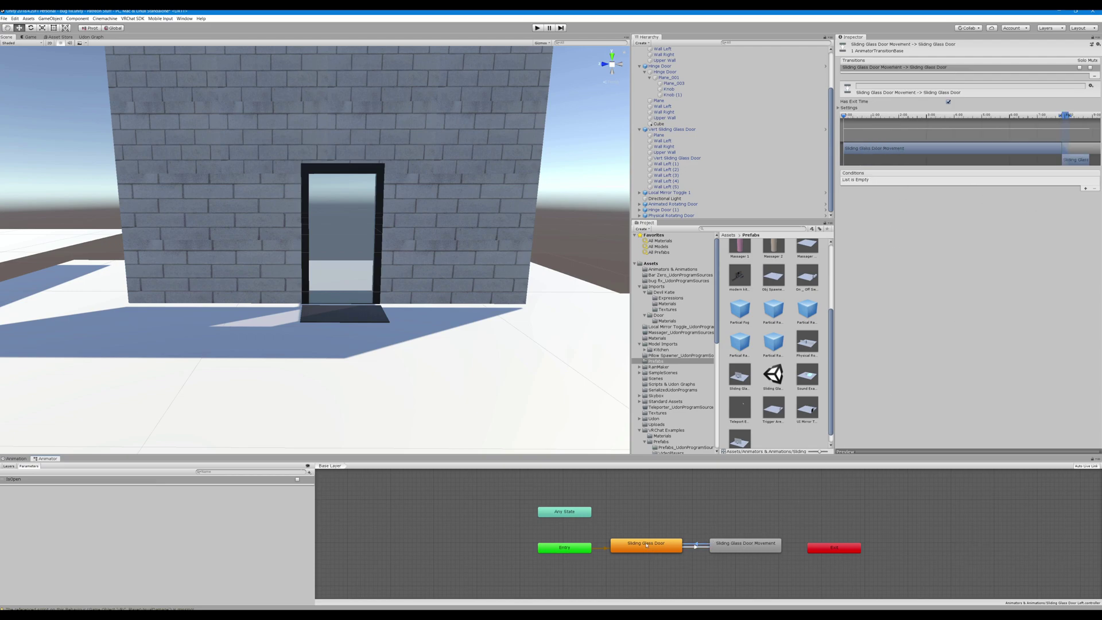
# Move through the scene to the rotating glass door, select the Animated Rotating Door prefab and frame it.
pyautogui.press('s')
pyautogui.moveTo(452, 297)
pyautogui.mouseDown(button='right')
pyautogui.moveTo(451, 285)
pyautogui.moveTo(424, 332)
pyautogui.moveTo(443, 313)
pyautogui.mouseUp(button='right')
pyautogui.press('w')
pyautogui.click(389, 122)
pyautogui.press('f')
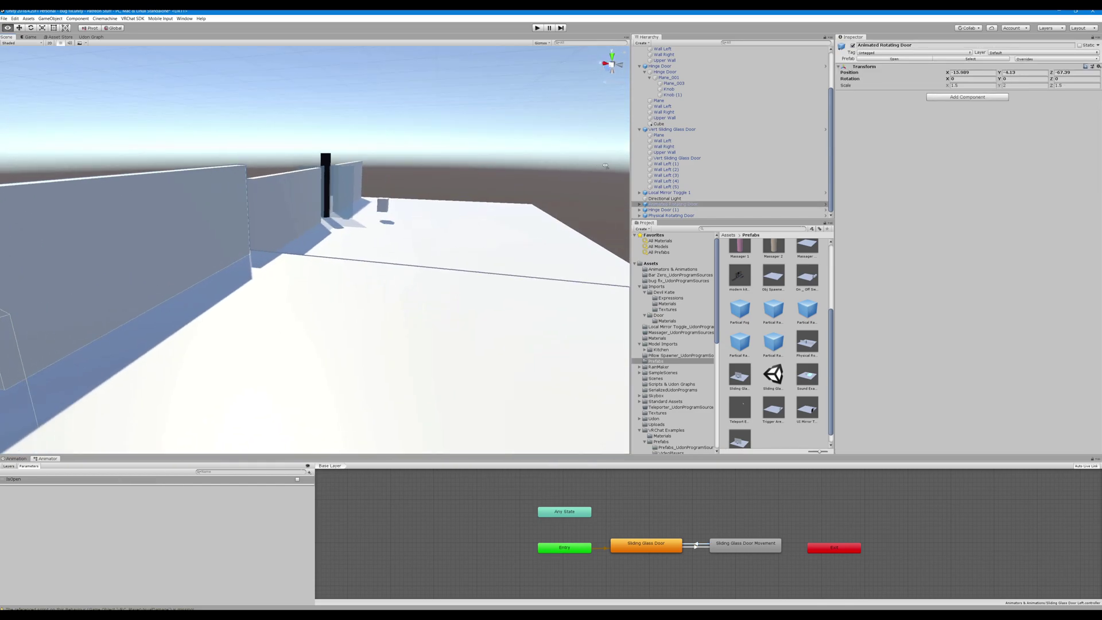
pyautogui.scroll(-5, 424, 146)
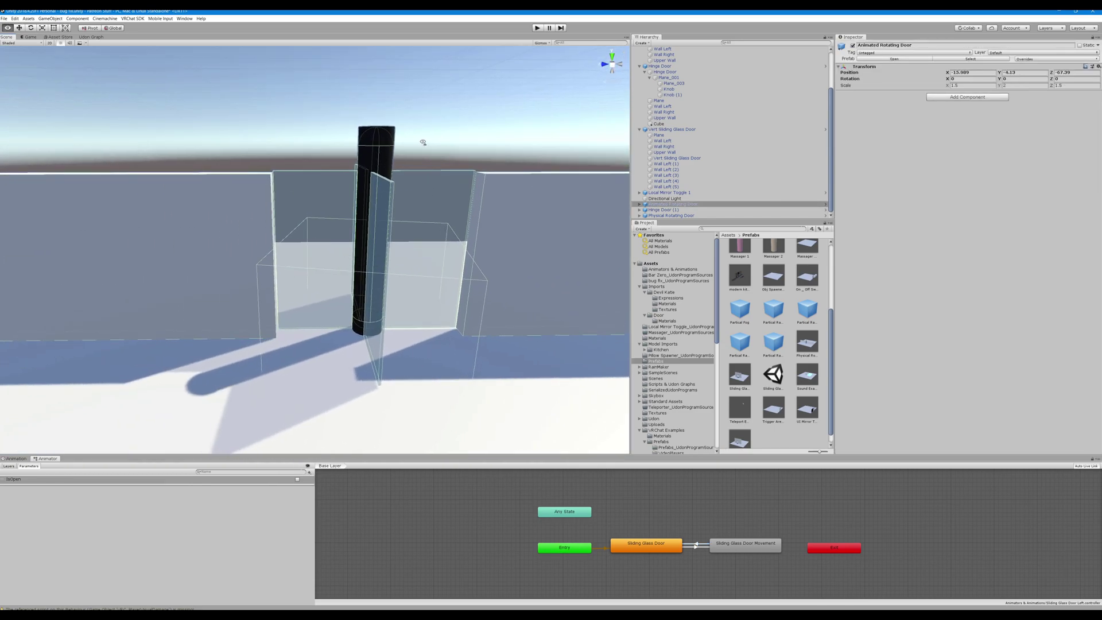
pyautogui.scroll(2, 418, 139)
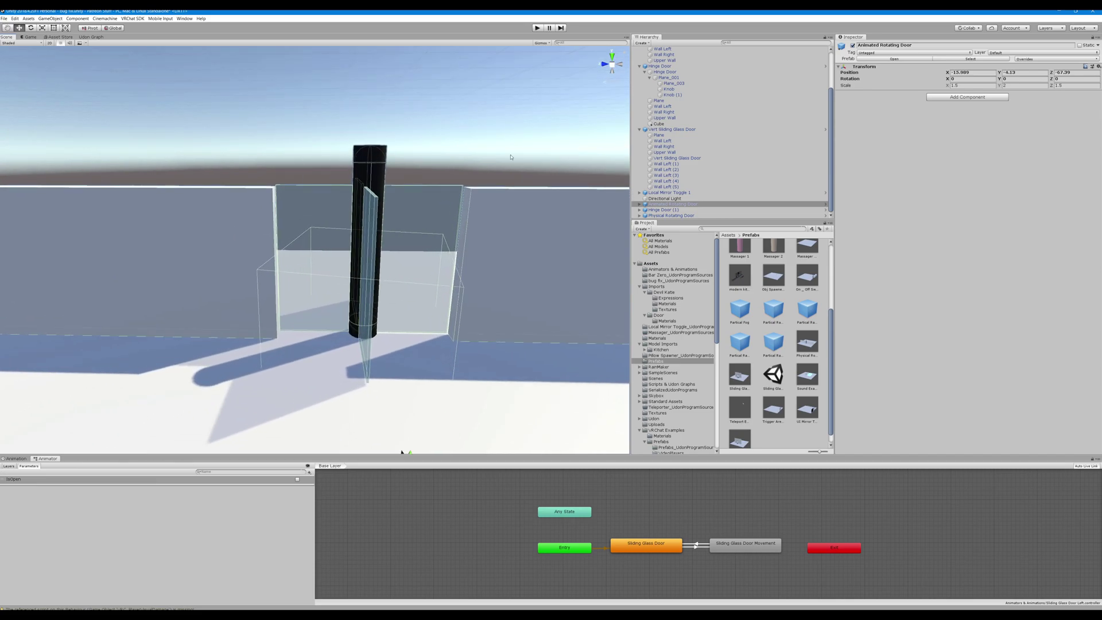
# Expand the Animated Rotating Door prefab and inspect its Rotating Door Trigger and the wall Cube (1).
pyautogui.click(641, 204)
pyautogui.scroll(-2, 704, 180)
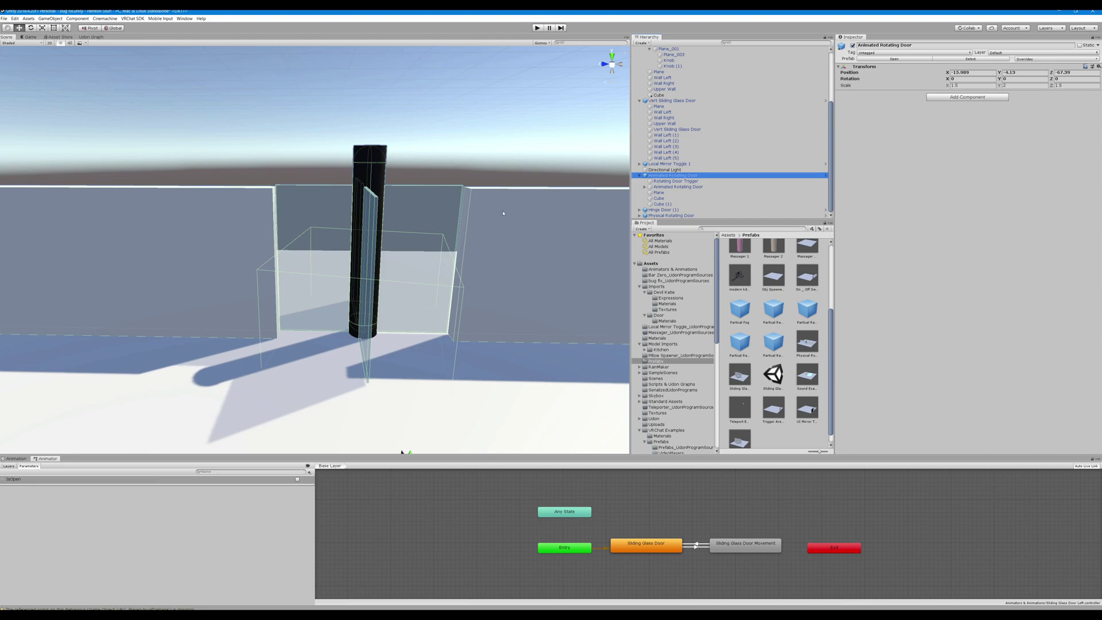
pyautogui.click(667, 182)
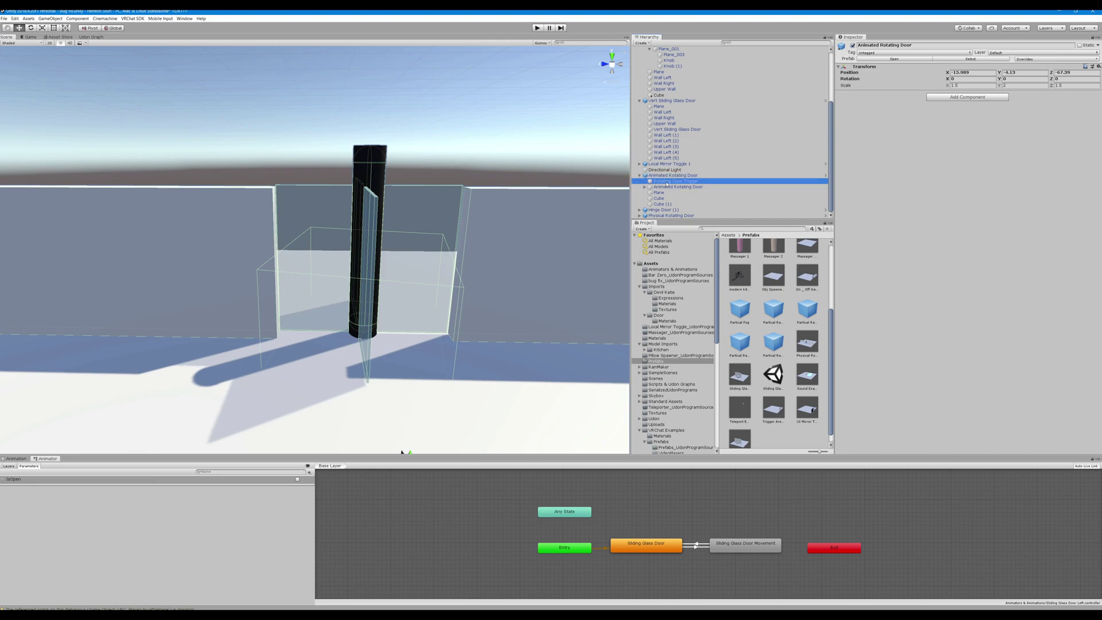
pyautogui.click(369, 241)
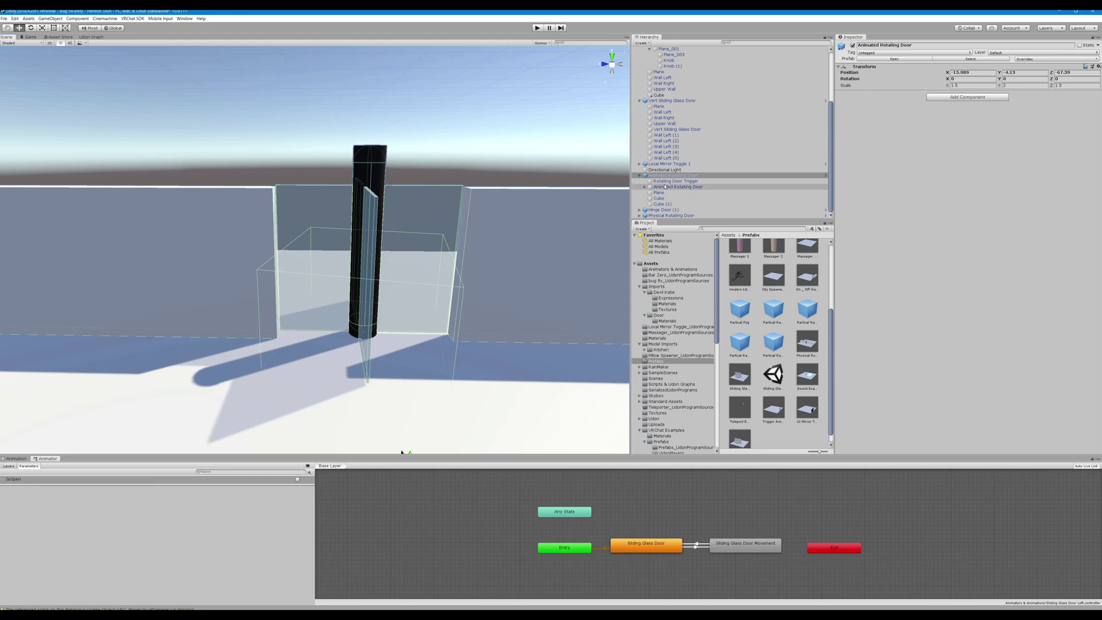
pyautogui.click(666, 181)
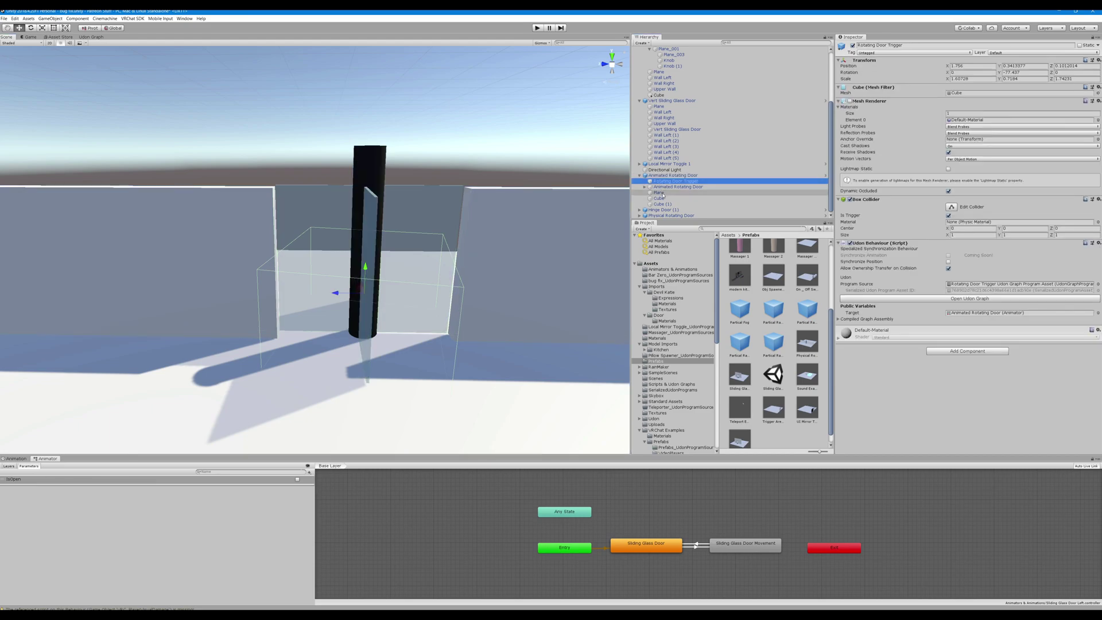
pyautogui.click(661, 204)
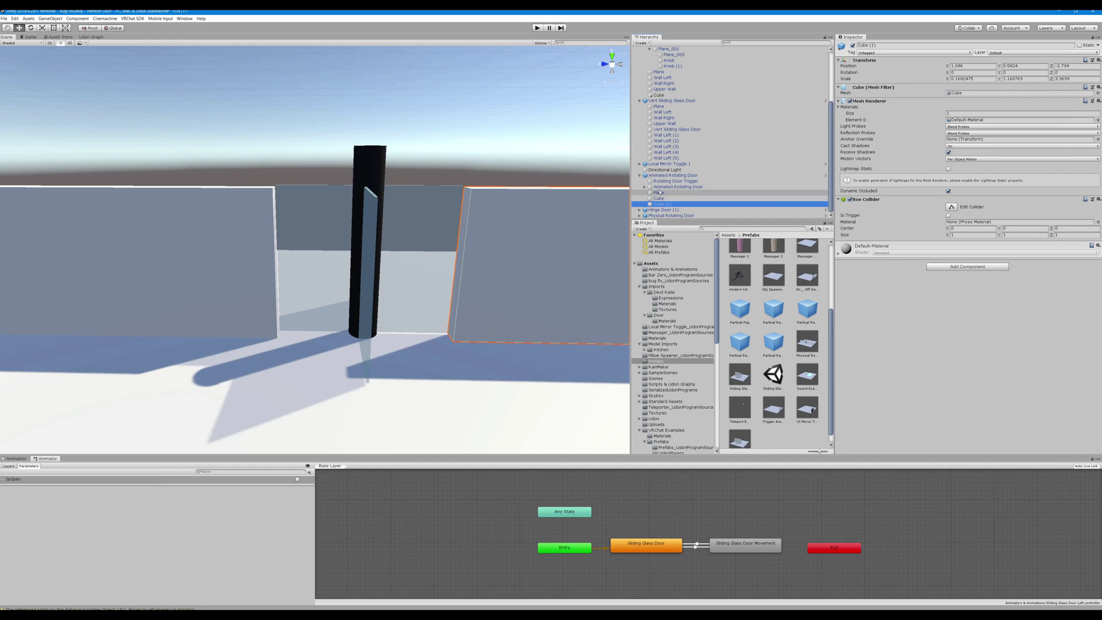
# Inspect the Animated Rotating Door cylinder's Capsule Collider and Animator, along with its child glass cubes.
pyautogui.click(647, 187)
pyautogui.click(645, 187)
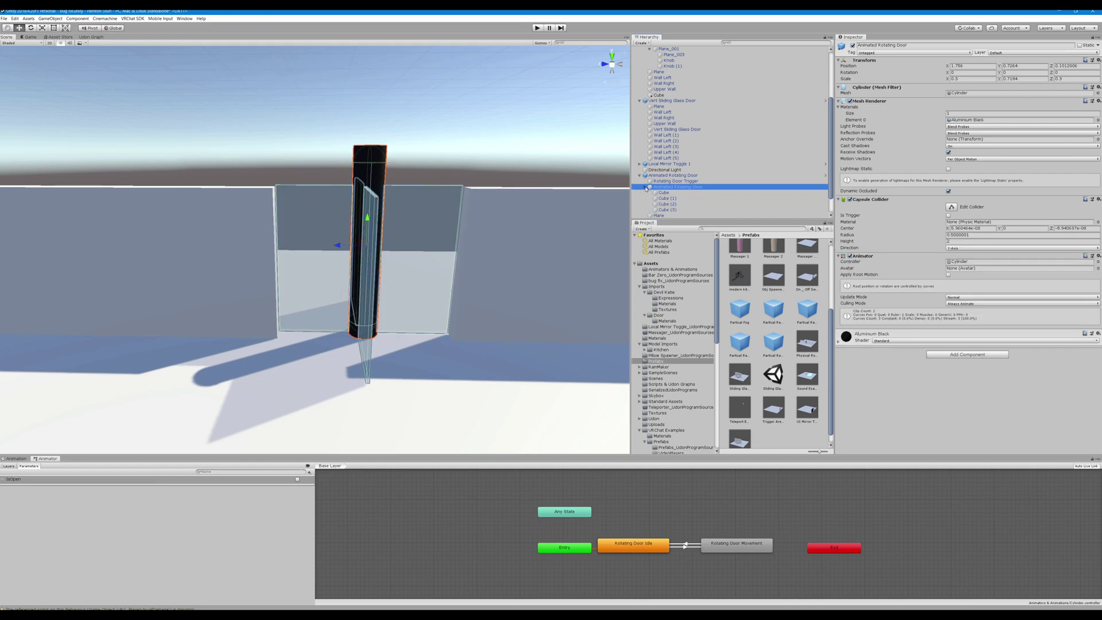
pyautogui.scroll(-1, 655, 184)
pyautogui.click(673, 177)
pyautogui.press('Down')
pyautogui.press('Down')
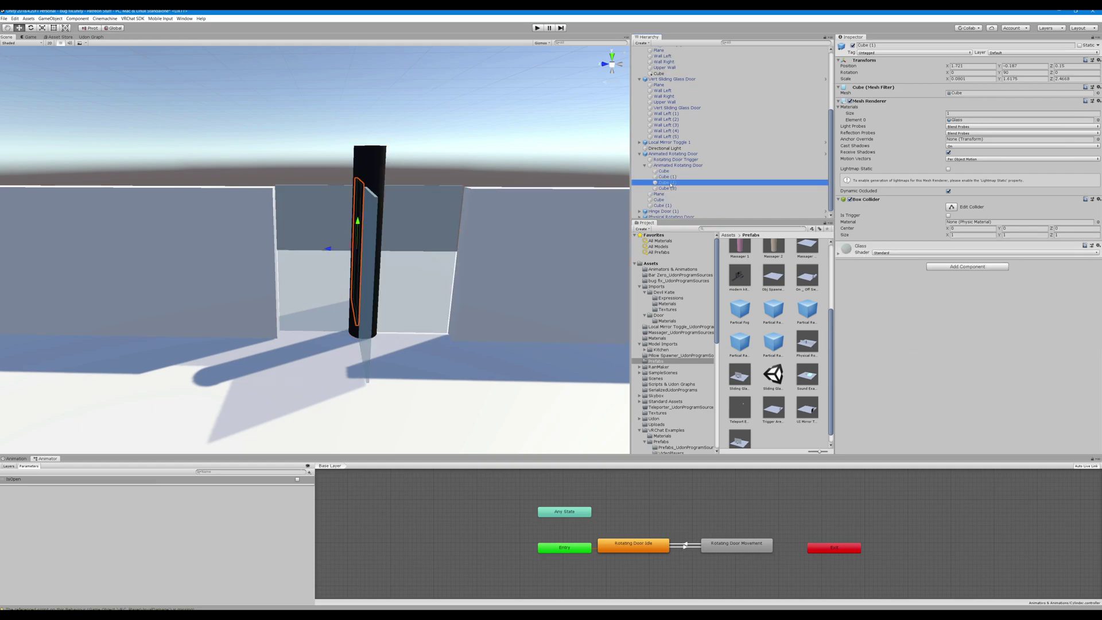
pyautogui.click(674, 166)
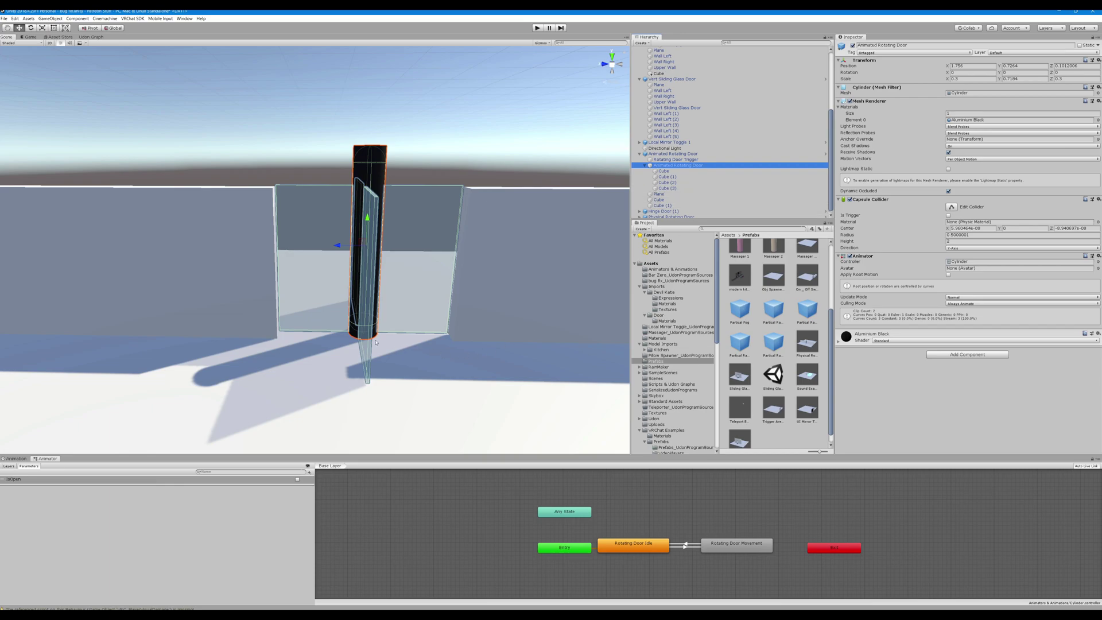
# Open the Rotating Door Movement animation clip and preview the cylinder's rotation at the last keyframe.
pyautogui.click(15, 459)
pyautogui.click(23, 471)
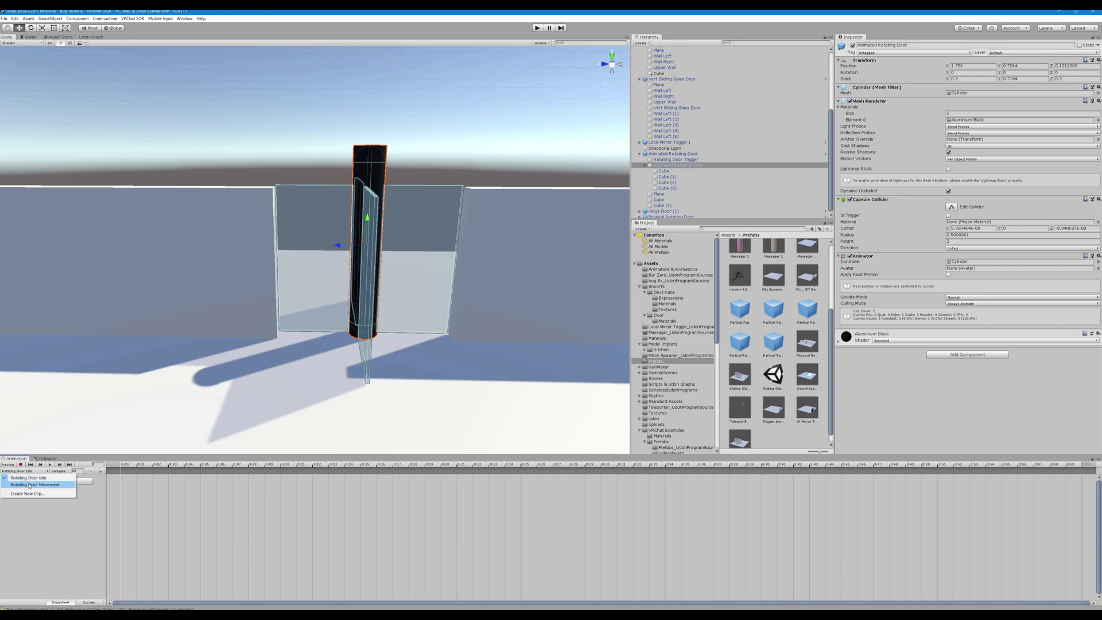
pyautogui.click(29, 485)
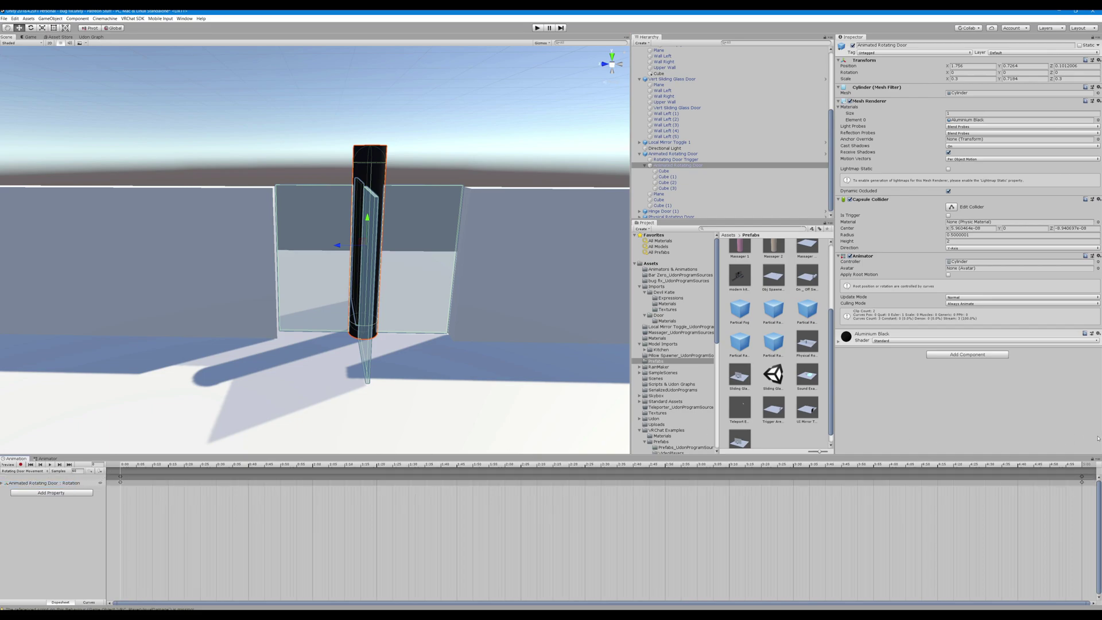
pyautogui.click(1083, 465)
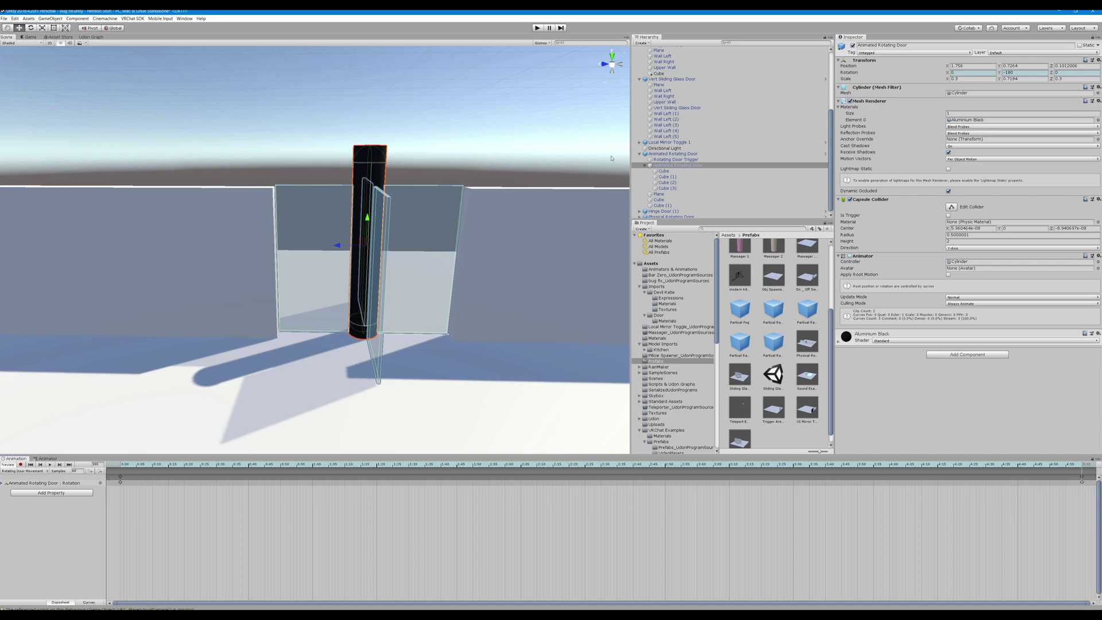
# Reframe the rotating door prefab, select Rotating Door Trigger and inspect its trigger Box Collider and Udon Behaviour up close.
pyautogui.click(689, 153)
pyautogui.doubleClick(693, 155)
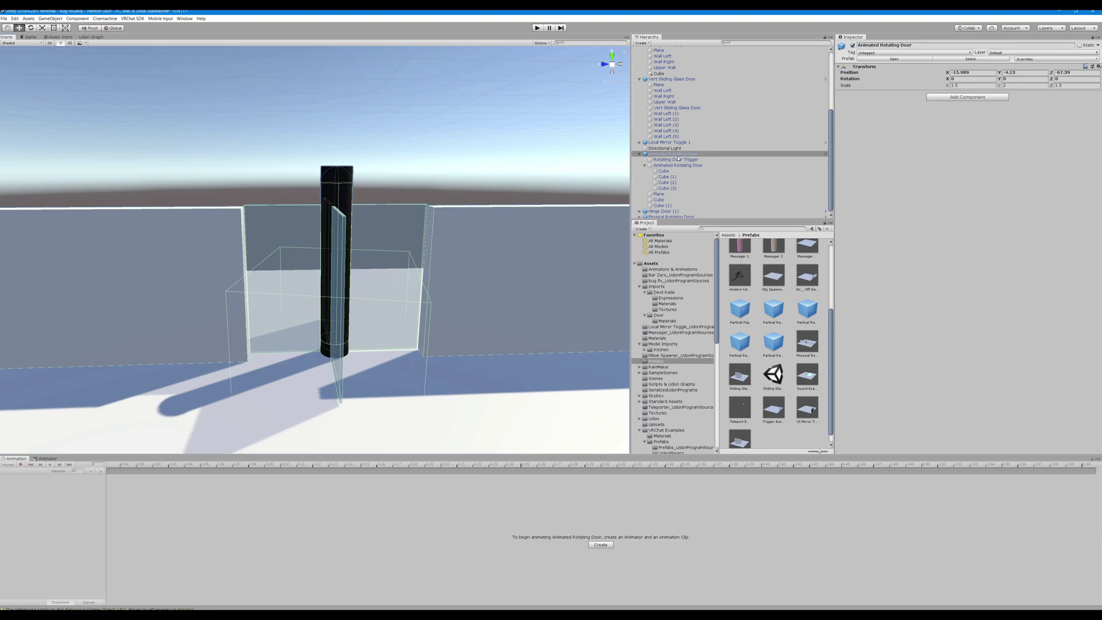
pyautogui.click(681, 165)
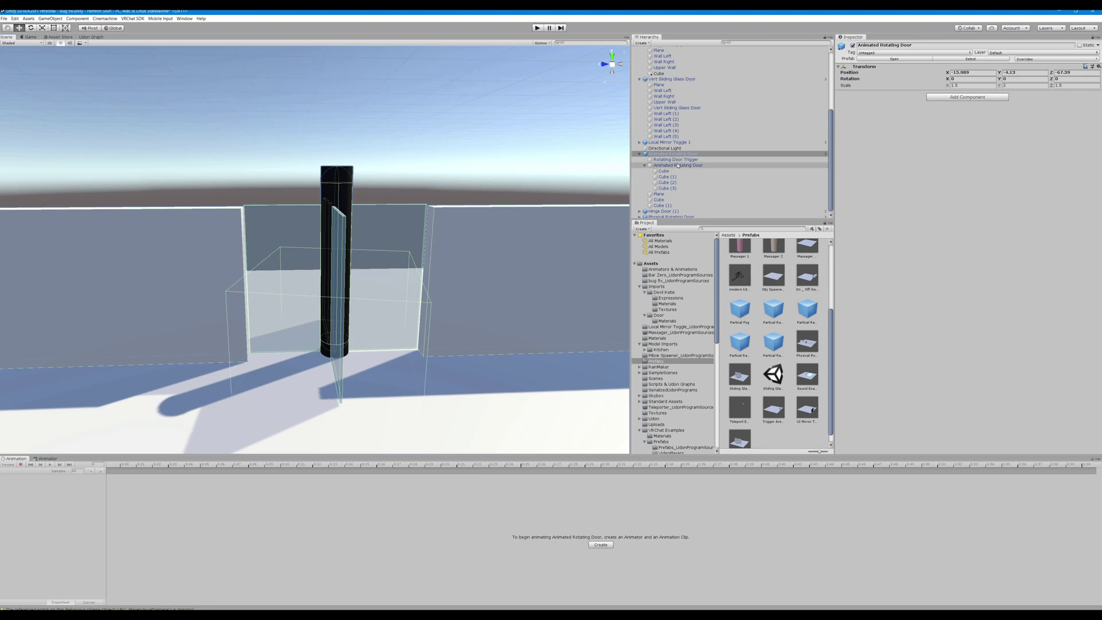
pyautogui.click(683, 160)
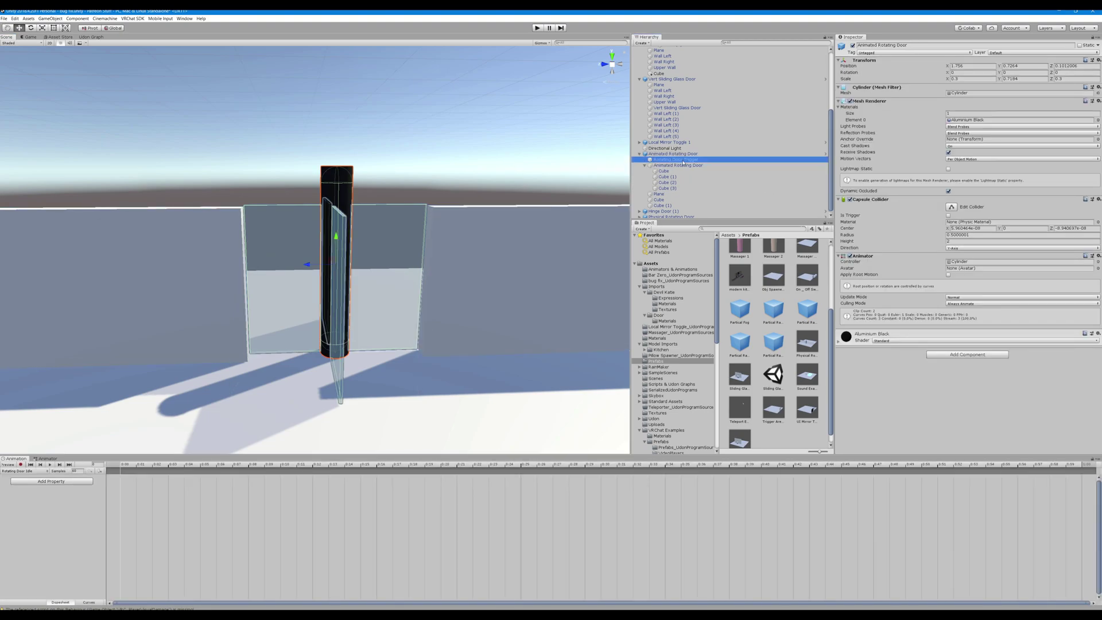
pyautogui.moveTo(492, 281); pyautogui.dragTo(464, 286, button='right')
pyautogui.press('w')
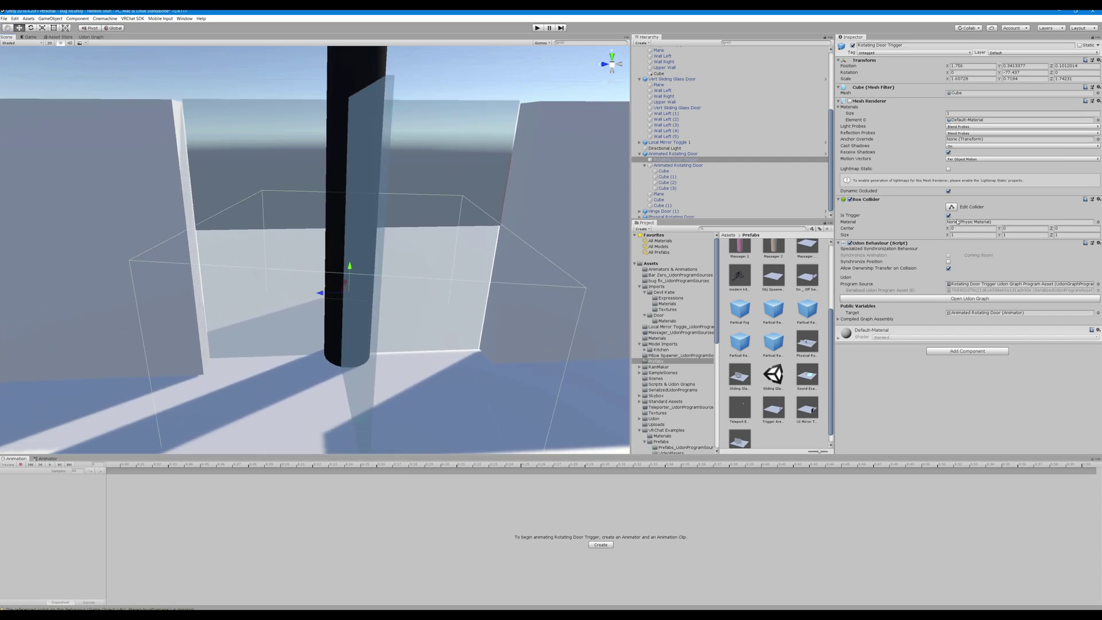
# Examine the Rotating Door Trigger's Udon graph with its player trigger enter and exit events, and return to the scene.
pyautogui.click(907, 300)
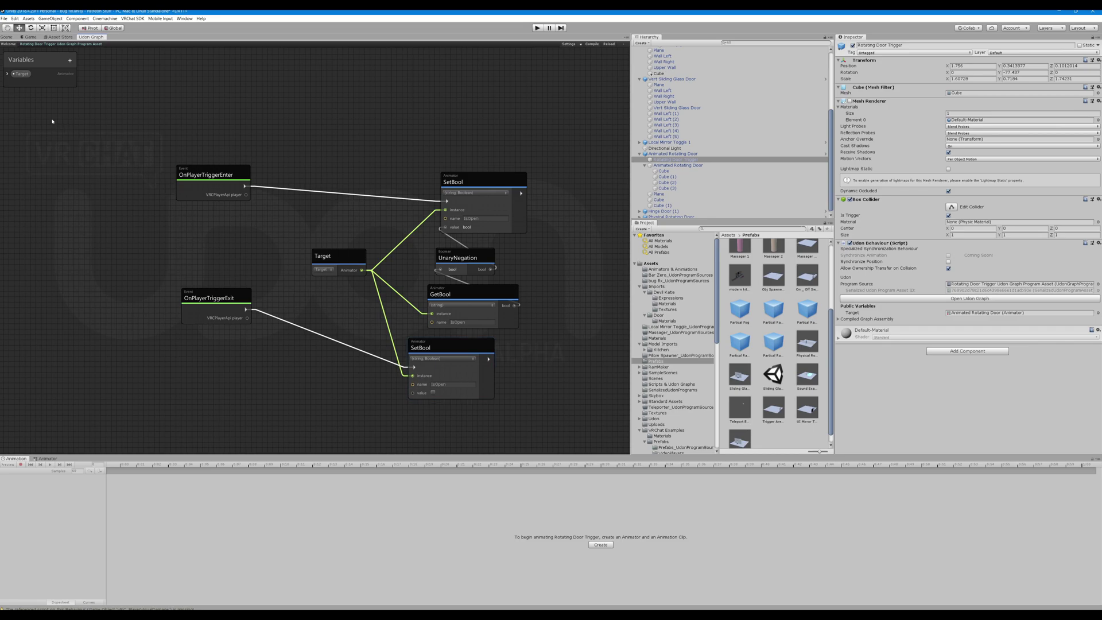
pyautogui.click(7, 38)
pyautogui.moveTo(283, 160); pyautogui.dragTo(315, 171, button='middle')
pyautogui.scroll(-10, 315, 170)
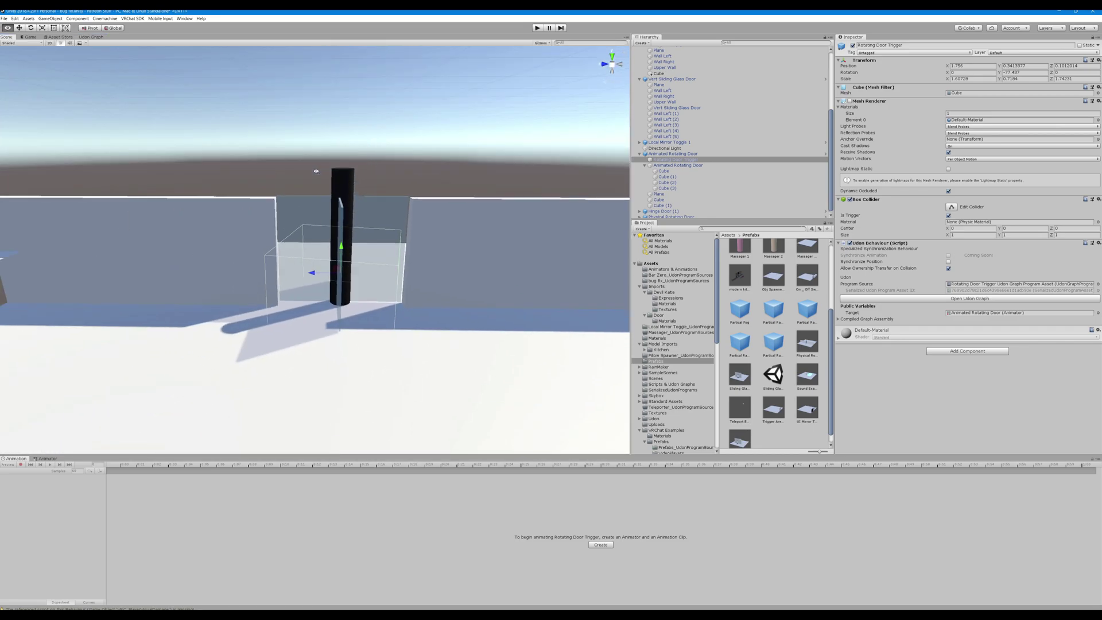
# Move from the Animated Rotating Door to the Physical Rotating Door prefab, expand it and select its Rotating Door cylinder.
pyautogui.click(678, 155)
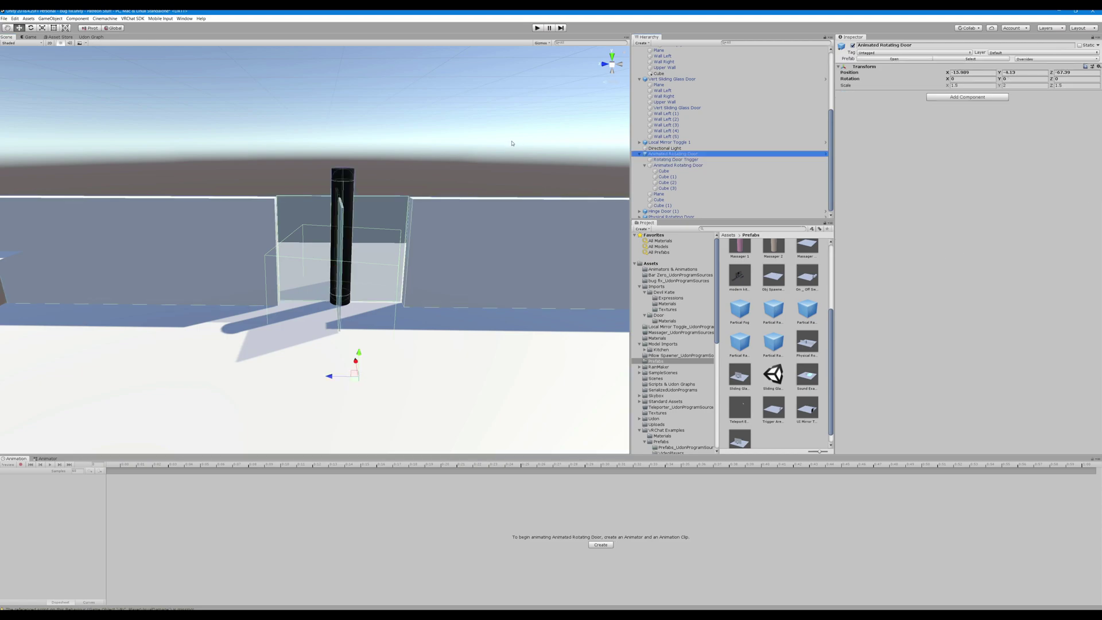
pyautogui.press('d')
pyautogui.moveTo(513, 143); pyautogui.dragTo(494, 142, button='right')
pyautogui.press('w')
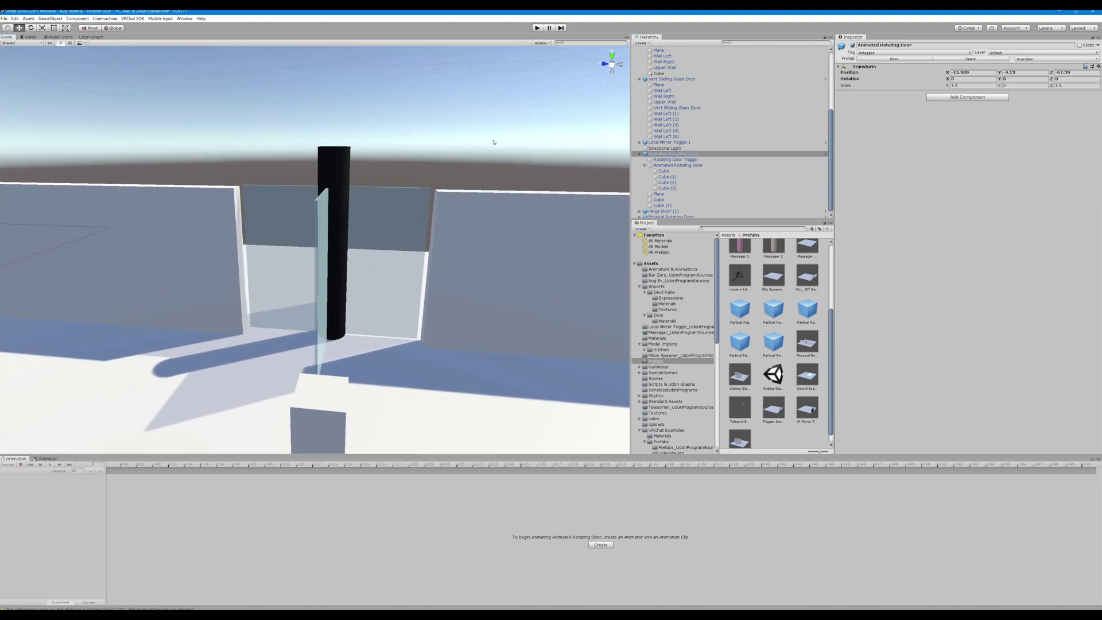
pyautogui.click(319, 162)
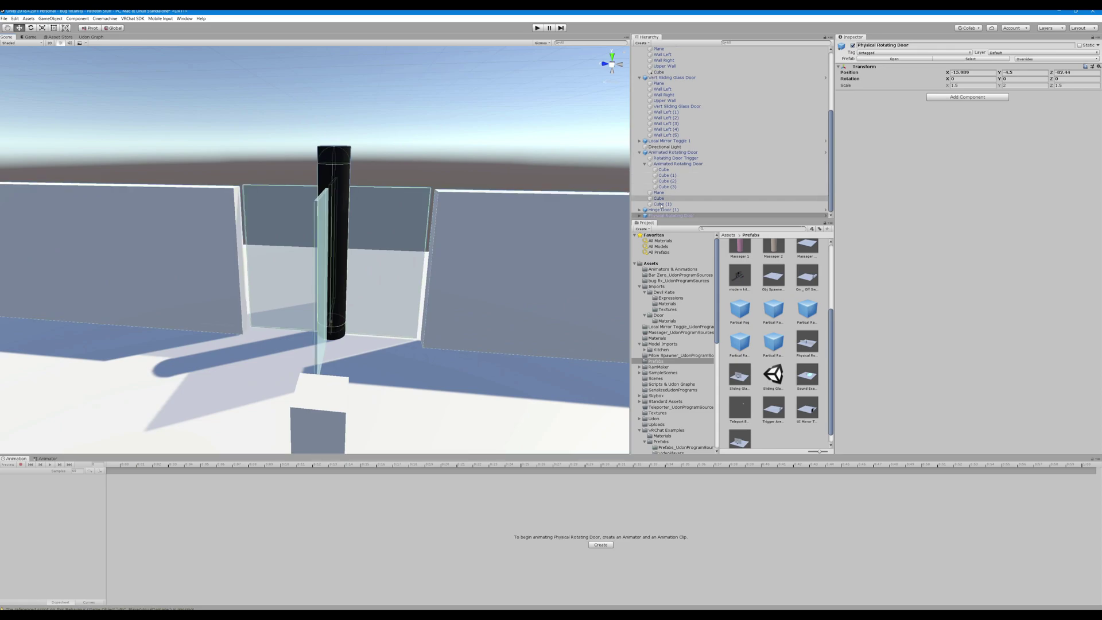
pyautogui.click(639, 215)
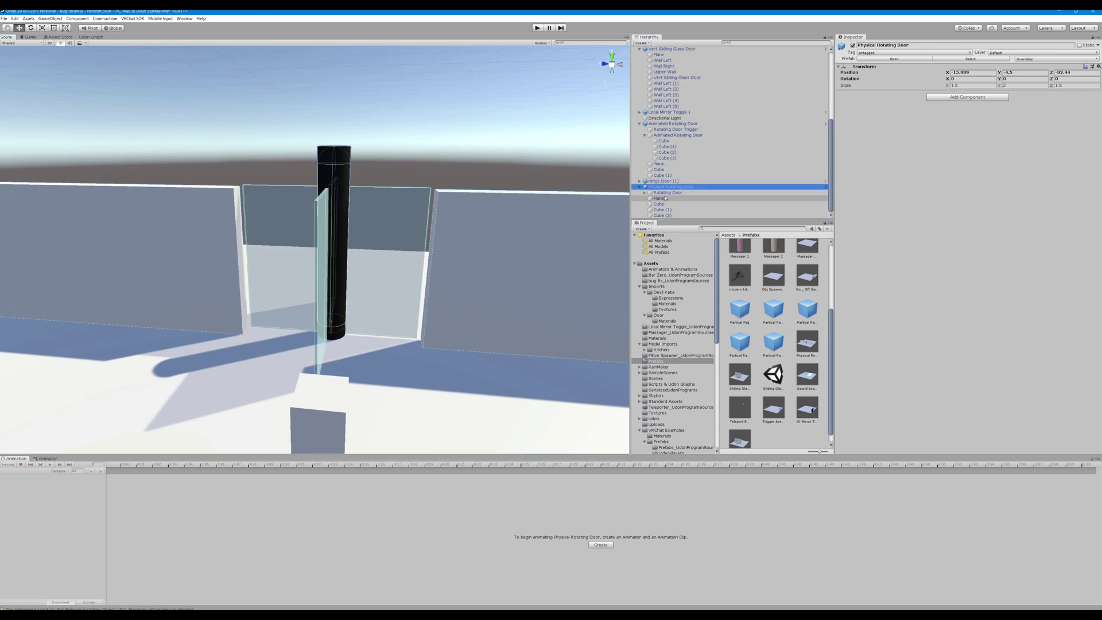
pyautogui.doubleClick(669, 192)
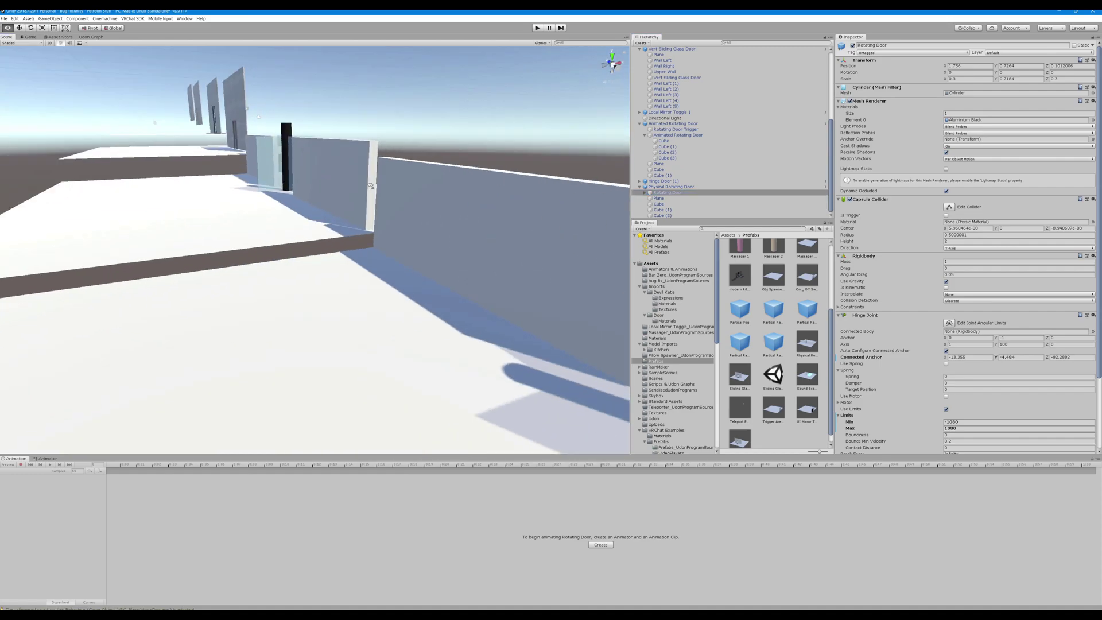
# Compare the neighbouring door objects, then inspect the physical Rotating Door's child cubes, Capsule Collider, Rigidbody and Hinge Joint settings.
pyautogui.doubleClick(665, 180)
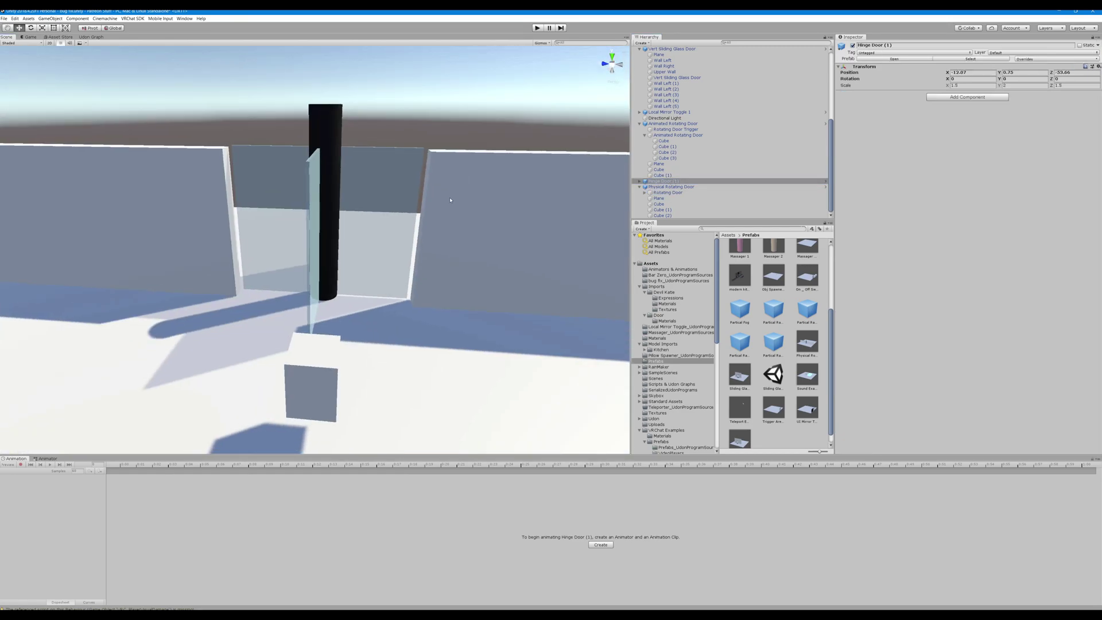
pyautogui.click(339, 147)
pyautogui.click(669, 198)
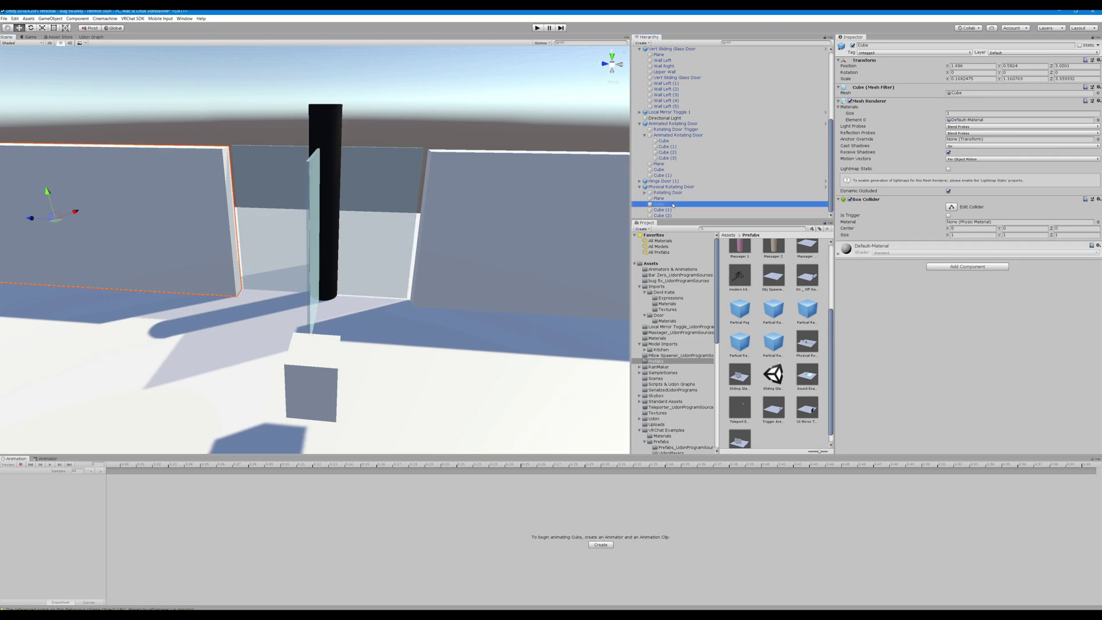
pyautogui.click(666, 193)
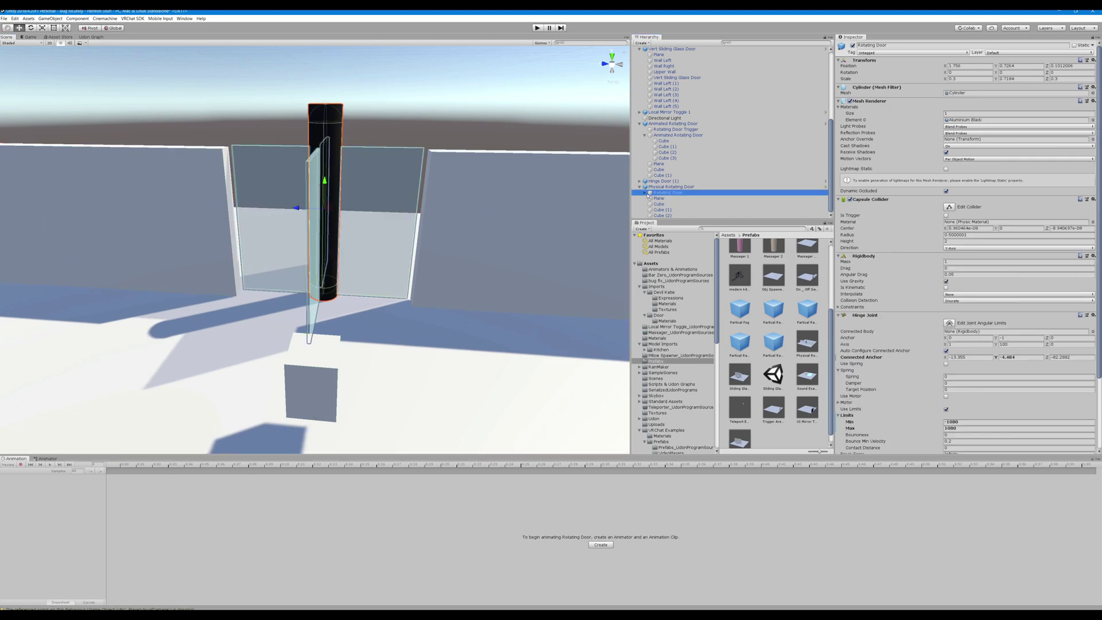
pyautogui.scroll(-2, 668, 198)
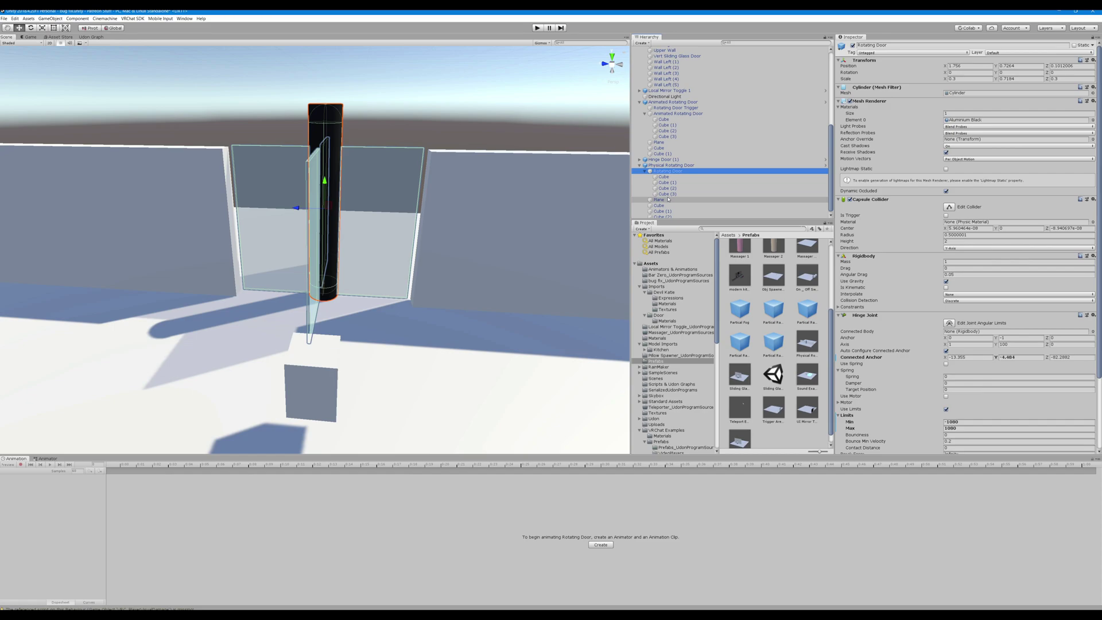
pyautogui.scroll(-3, 893, 276)
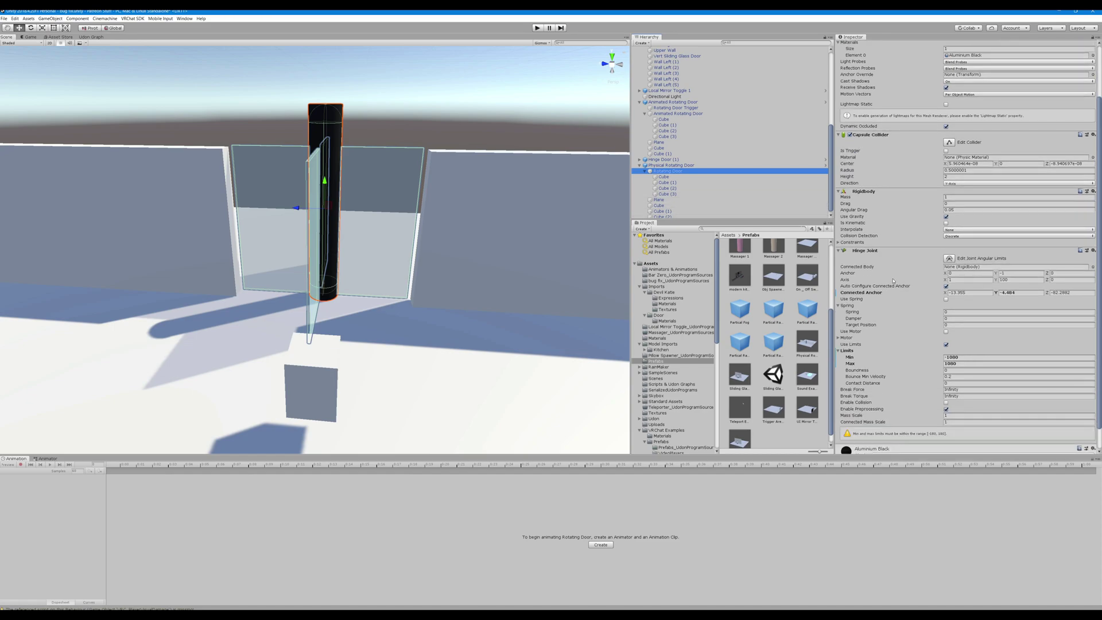
pyautogui.scroll(-1, 890, 264)
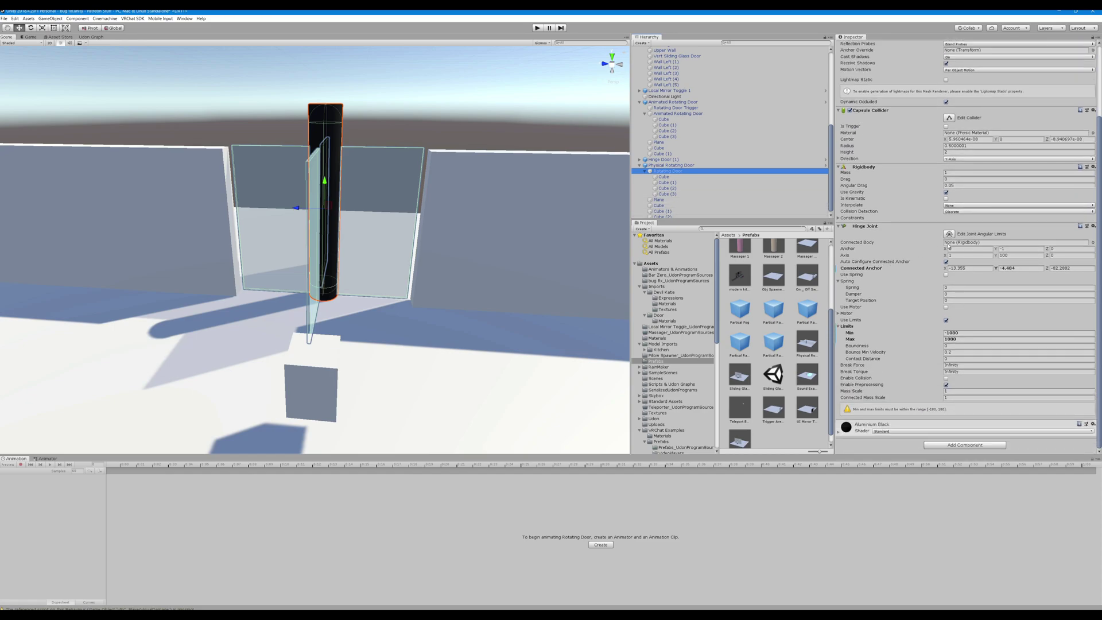
# Examine the Hinge Joint's angular limits gizmo at the base of the Rotating Door cylinder from close up and farther back.
pyautogui.scroll(5, 583, 222)
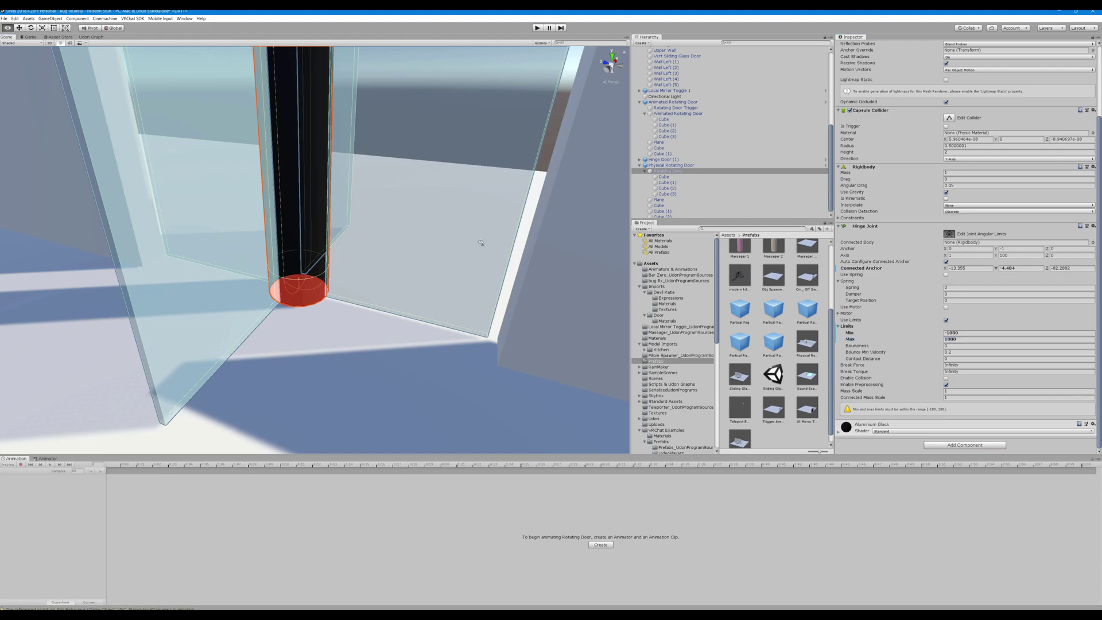
pyautogui.press('s')
pyautogui.moveTo(482, 243); pyautogui.dragTo(544, 221, button='right')
pyautogui.press('d')
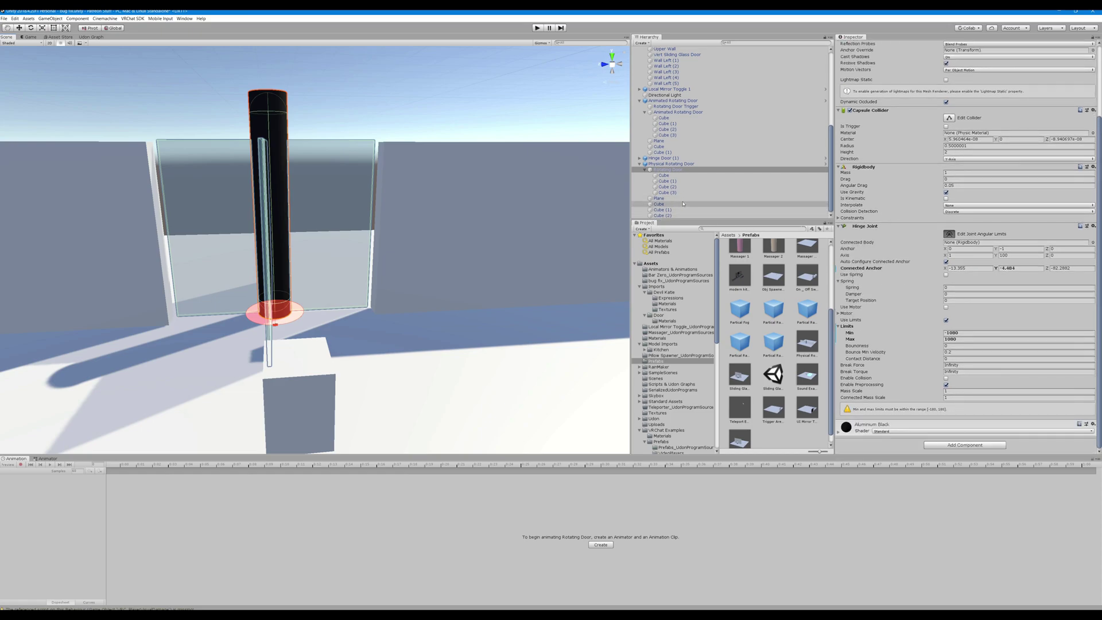
# Inspect the Rigidbody and VRC Pickup of Cube (2) in the Physical Rotating Door, then reselect the Rotating Door cylinder.
pyautogui.click(663, 216)
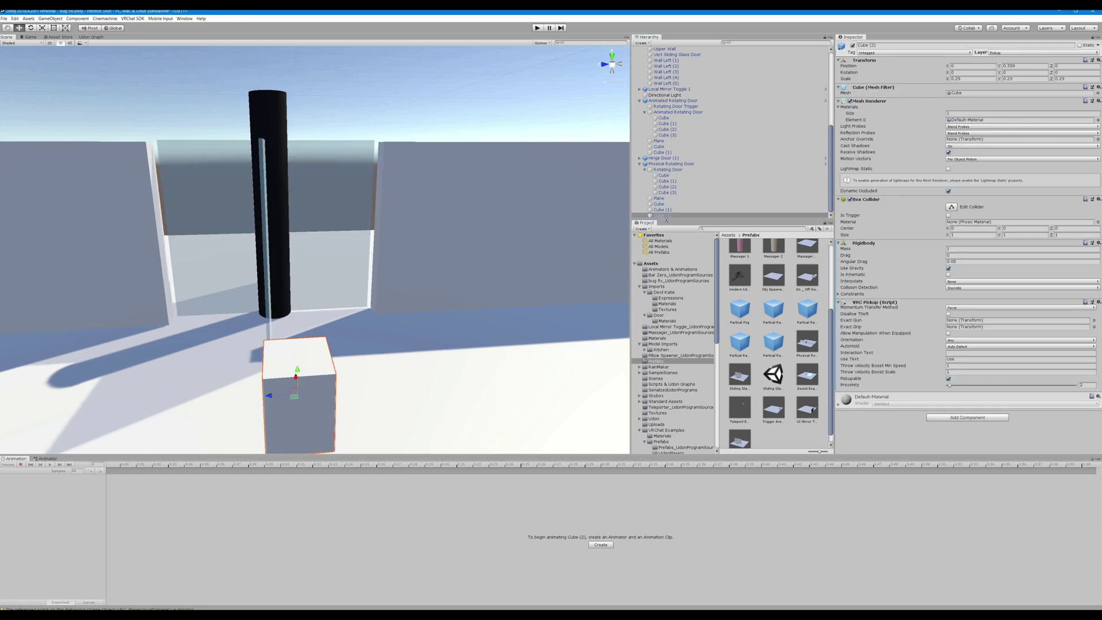
pyautogui.click(669, 170)
pyautogui.click(669, 164)
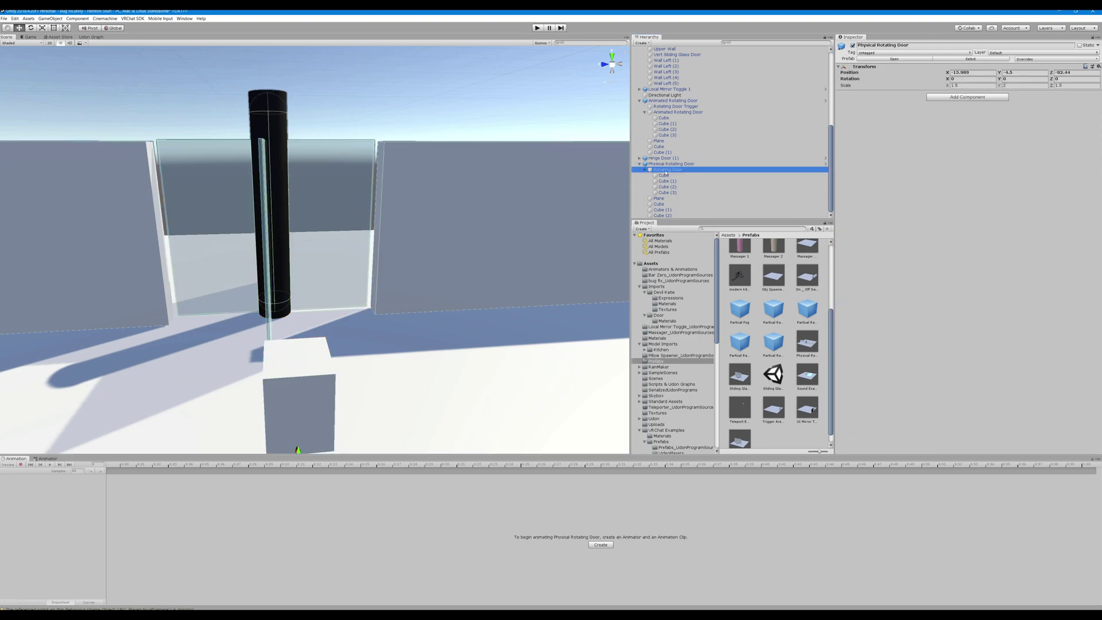
pyautogui.doubleClick(667, 170)
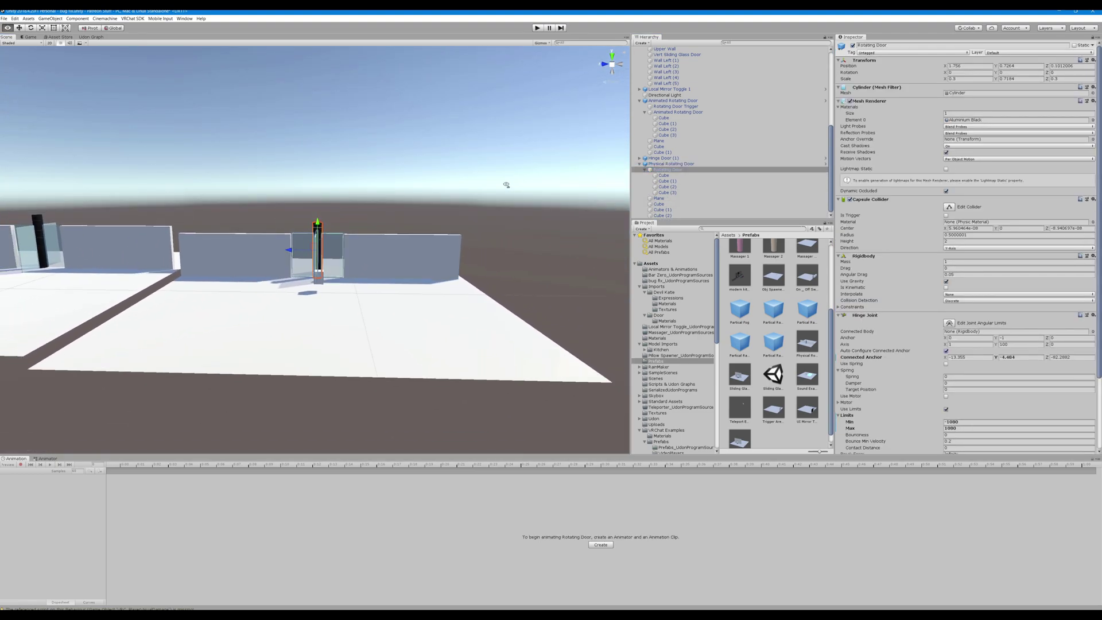
# Review the other doors in the scene, selecting the Hinge Door's door mesh and the sliding glass door, and clear the selection.
pyautogui.moveTo(507, 185)
pyautogui.mouseDown(button='right')
pyautogui.moveTo(397, 179)
pyautogui.moveTo(475, 177)
pyautogui.moveTo(561, 199)
pyautogui.moveTo(420, 172)
pyautogui.moveTo(402, 147)
pyautogui.moveTo(419, 172)
pyautogui.moveTo(554, 198)
pyautogui.moveTo(379, 177)
pyautogui.moveTo(595, 187)
pyautogui.moveTo(517, 177)
pyautogui.moveTo(527, 187)
pyautogui.moveTo(372, 196)
pyautogui.moveTo(413, 178)
pyautogui.moveTo(504, 179)
pyautogui.mouseUp(button='right')
pyautogui.press('a')
pyautogui.click(381, 219)
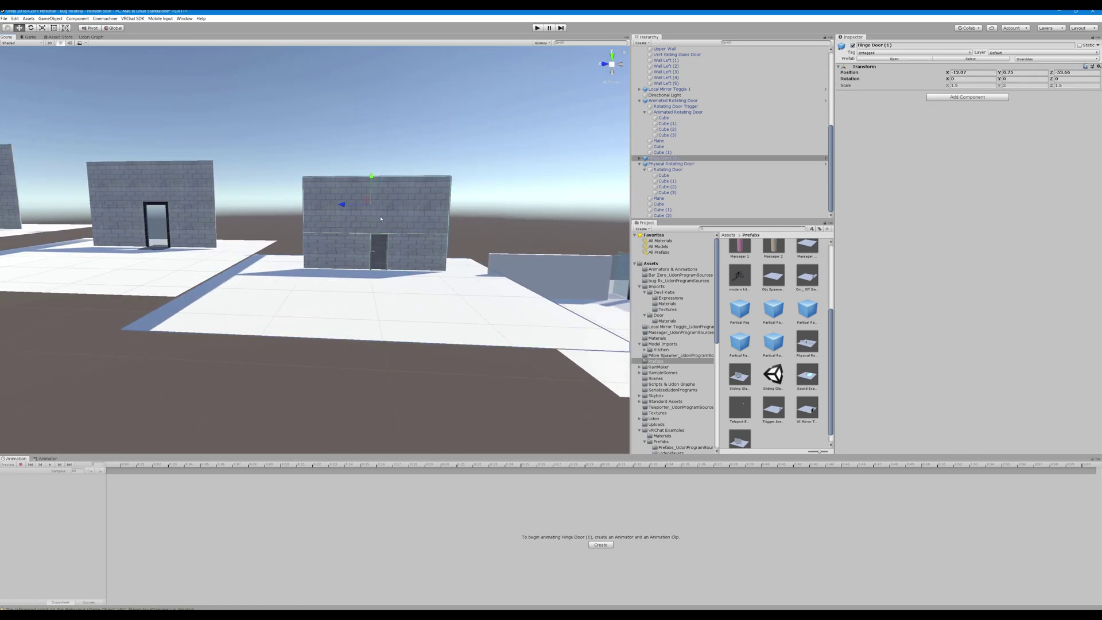
pyautogui.click(357, 247)
pyautogui.click(393, 251)
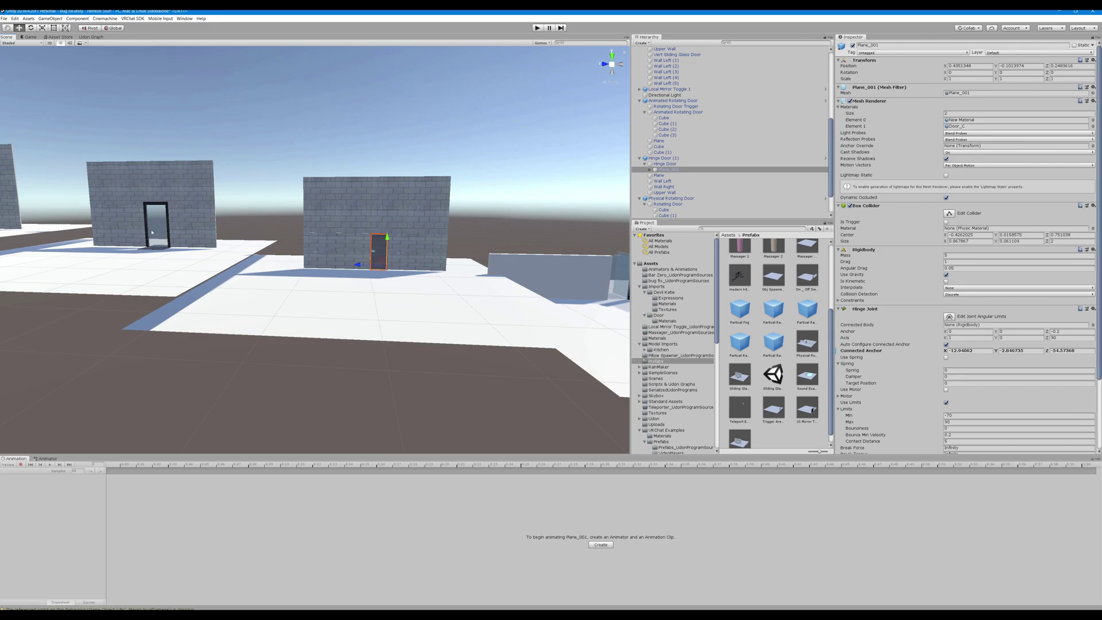
pyautogui.click(154, 212)
pyautogui.click(205, 178)
pyautogui.click(337, 120)
pyautogui.press('a')
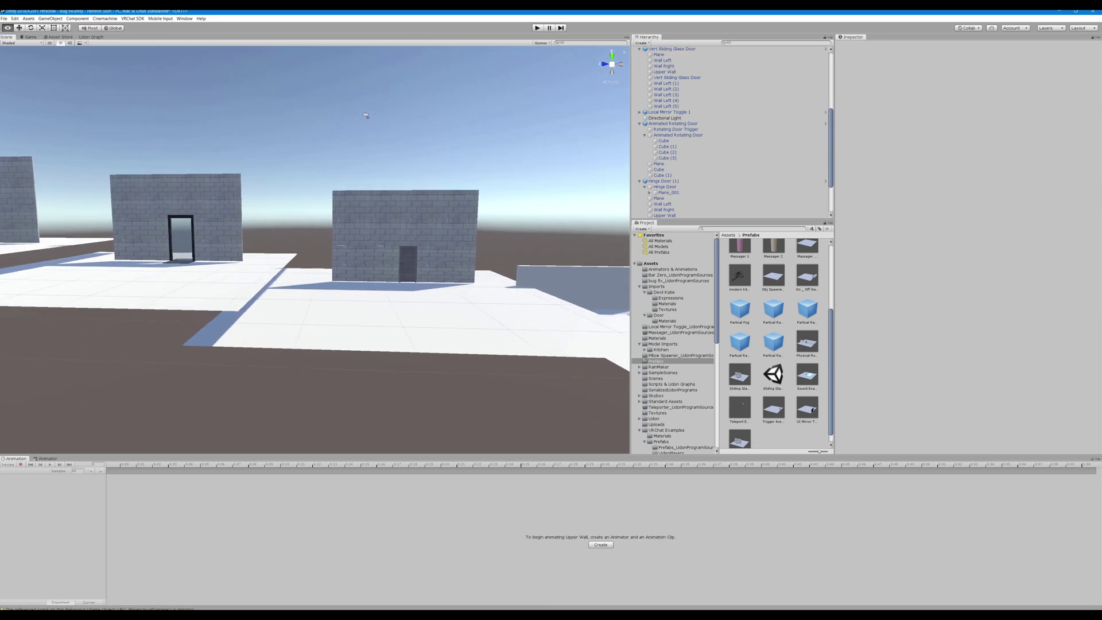